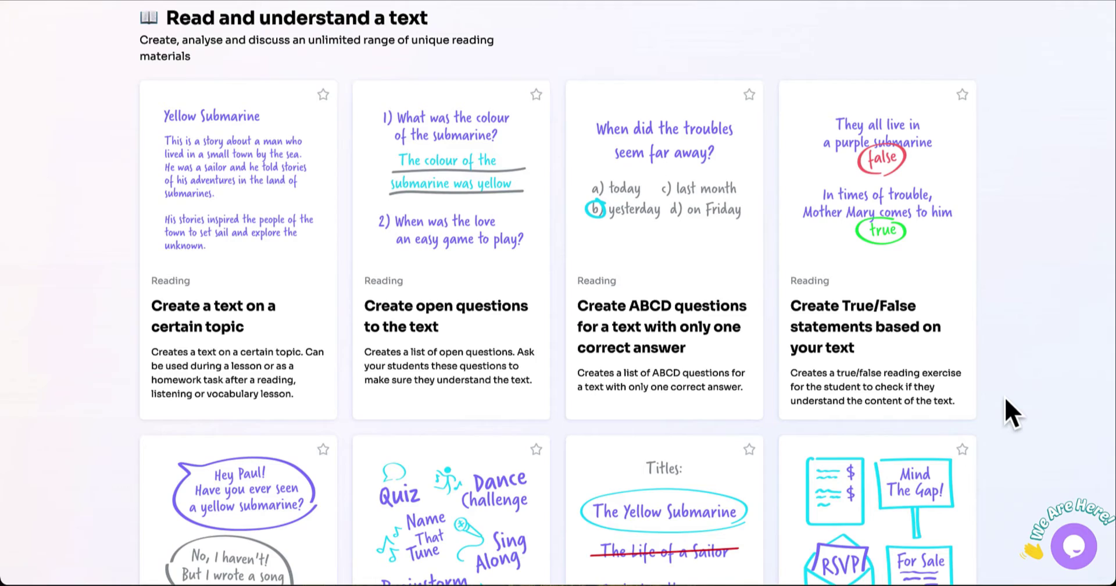
Browse the teaching tools and open the reading tool for creating a text on a certain topic
scroll(1006, 399, "down", 10)
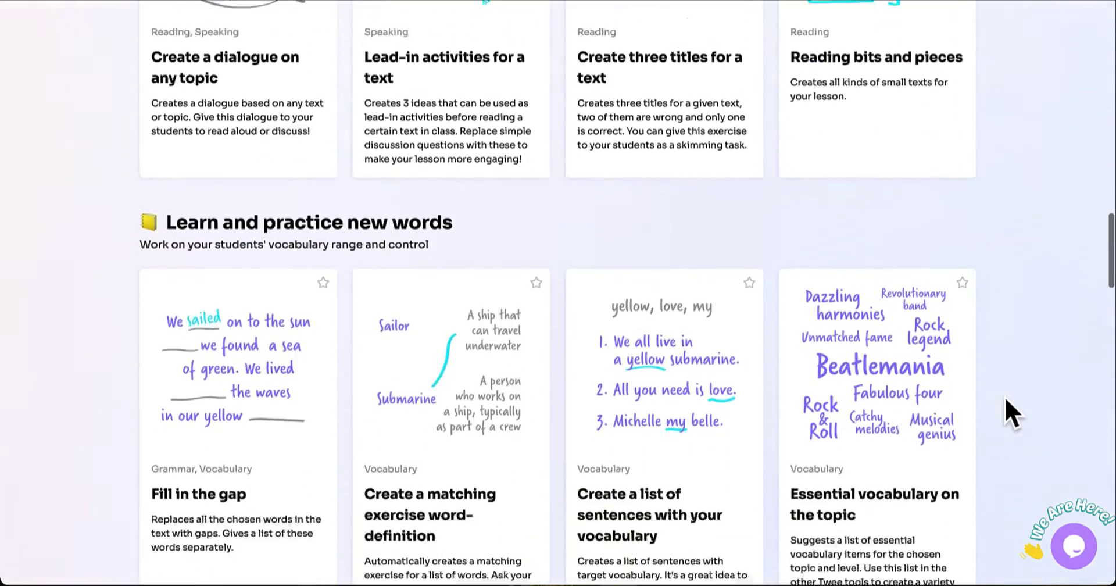
scroll(1006, 399, "down", 4)
scroll(1007, 396, "up", 20)
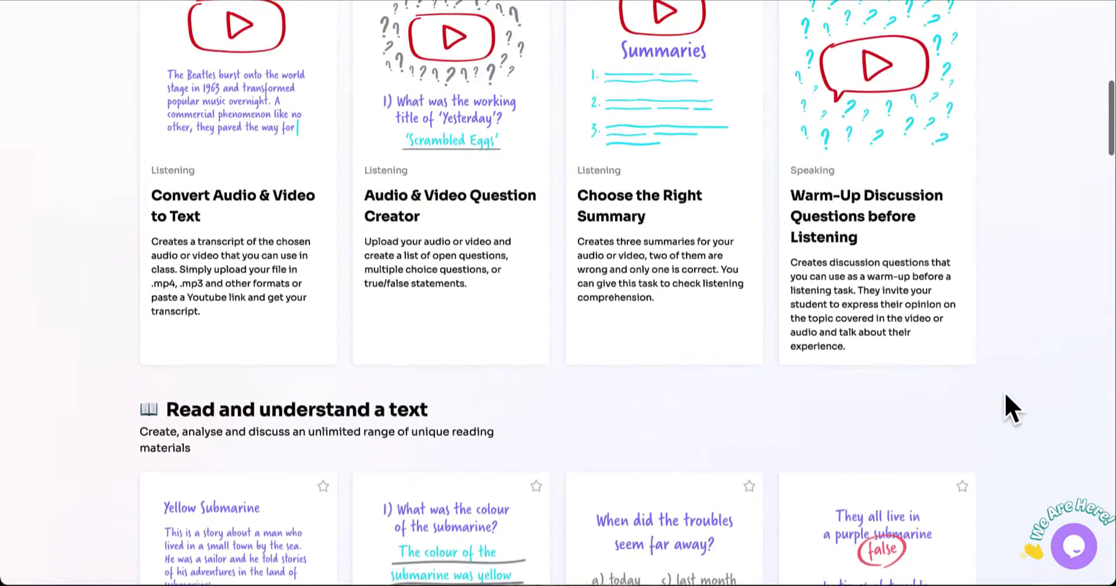
scroll(1004, 392, "up", 1)
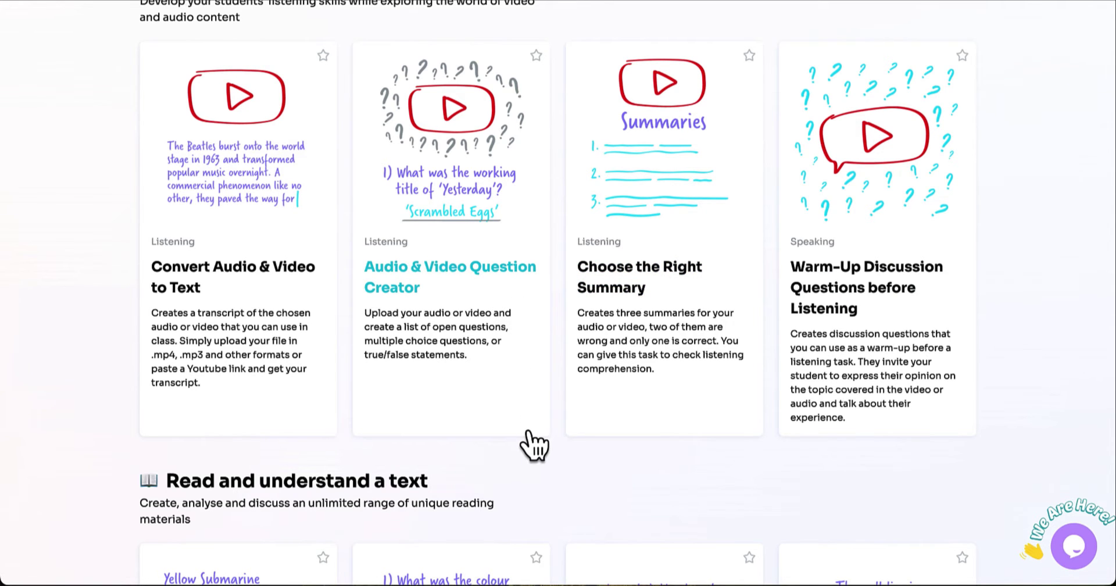
scroll(532, 444, "down", 8)
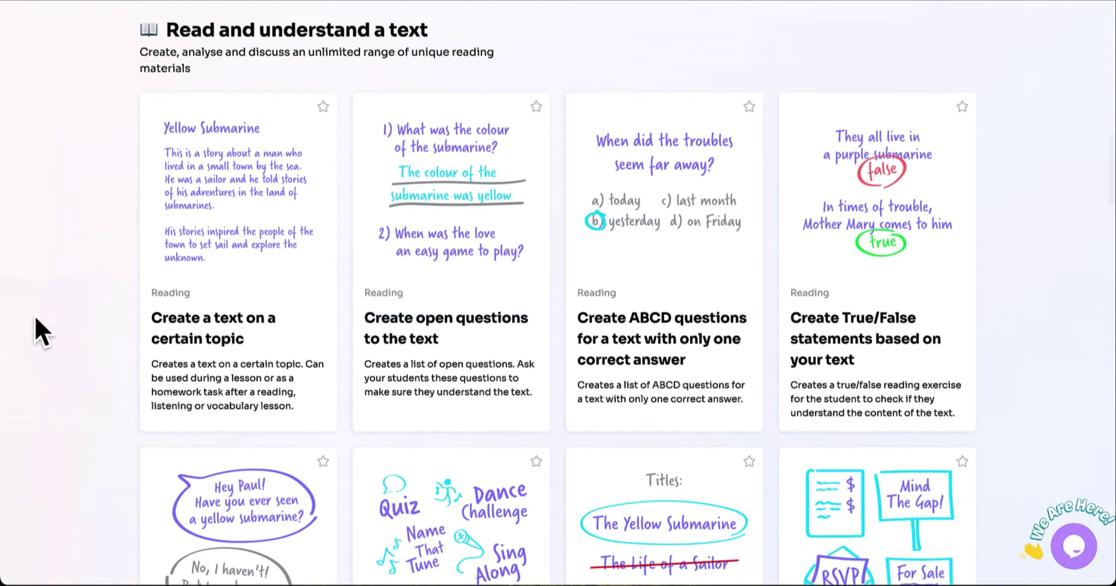
left_click(250, 160)
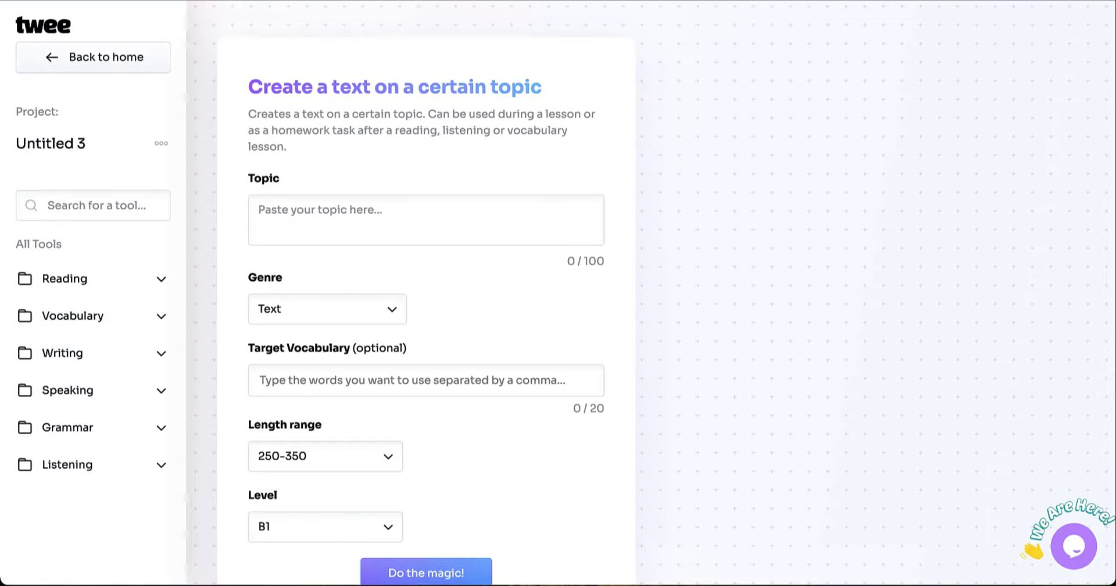
Enter a topic prompt for a space exploration lecture script covering difficulty, history and future plans, with speaker's opinions and explained vocabulary, and keep the genre Text
left_click(421, 240)
type("Script for a lecture about space exploration. One third should be about why space exploration is difficult, with a focus on the physics behind it and the distances involved. One third should be about the history of space exploration, with dates and names. The final third should be about current and future plans for space exploration by various nations and private companies. The lecture should include the speaker’s opinion in several places. It should also parenthetically explain important vocabulary for the topic.")
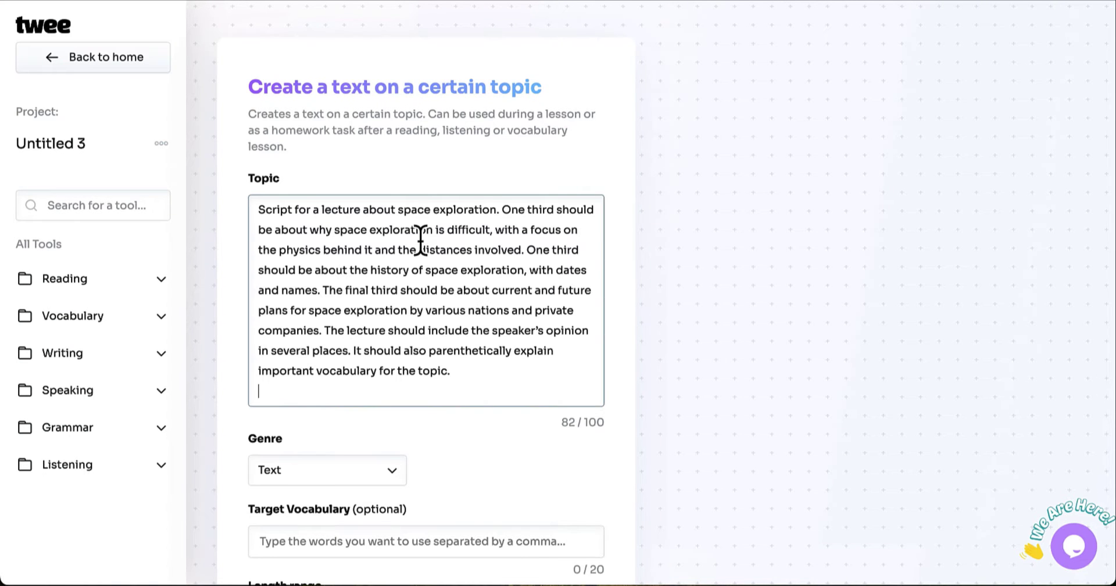
scroll(384, 413, "down", 2)
left_click(395, 380)
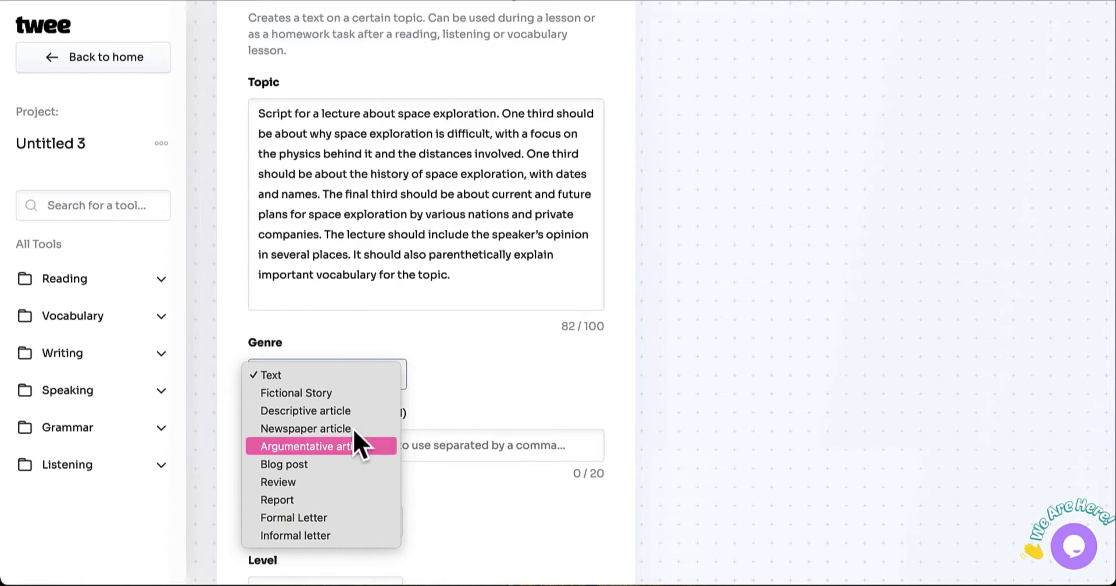
left_click(357, 376)
Set the length range to 500-750, keep level B1, and generate the lecture text
scroll(483, 371, "down", 2)
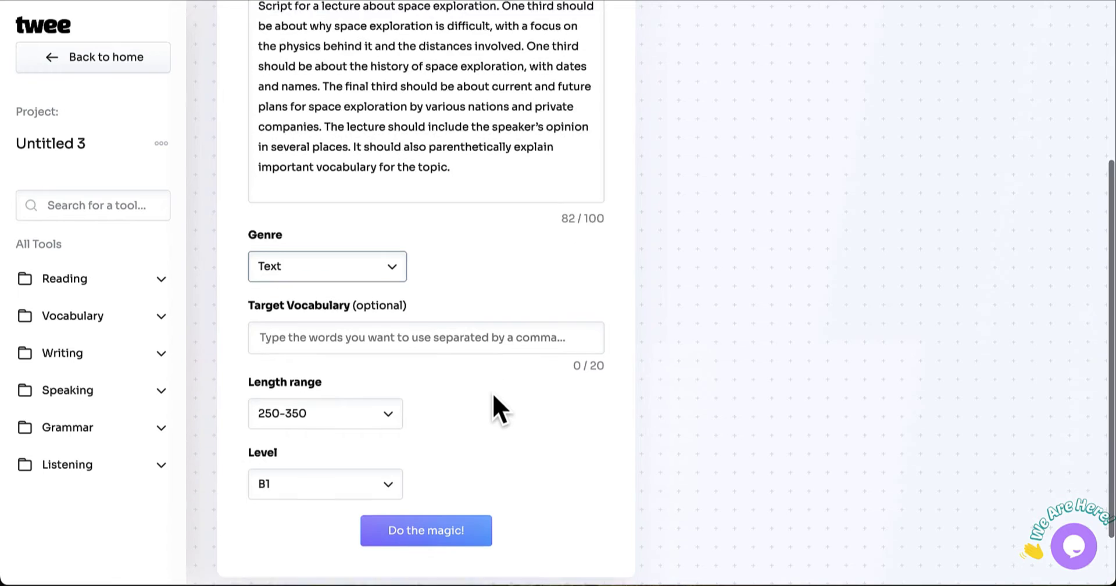
scroll(493, 393, "down", 2)
left_click(392, 373)
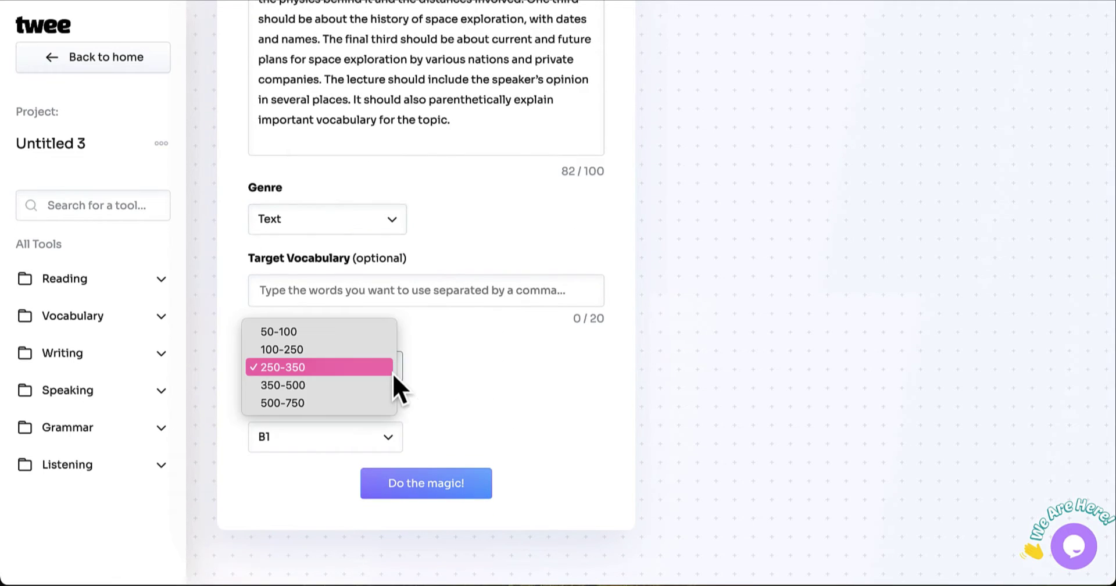
left_click(376, 406)
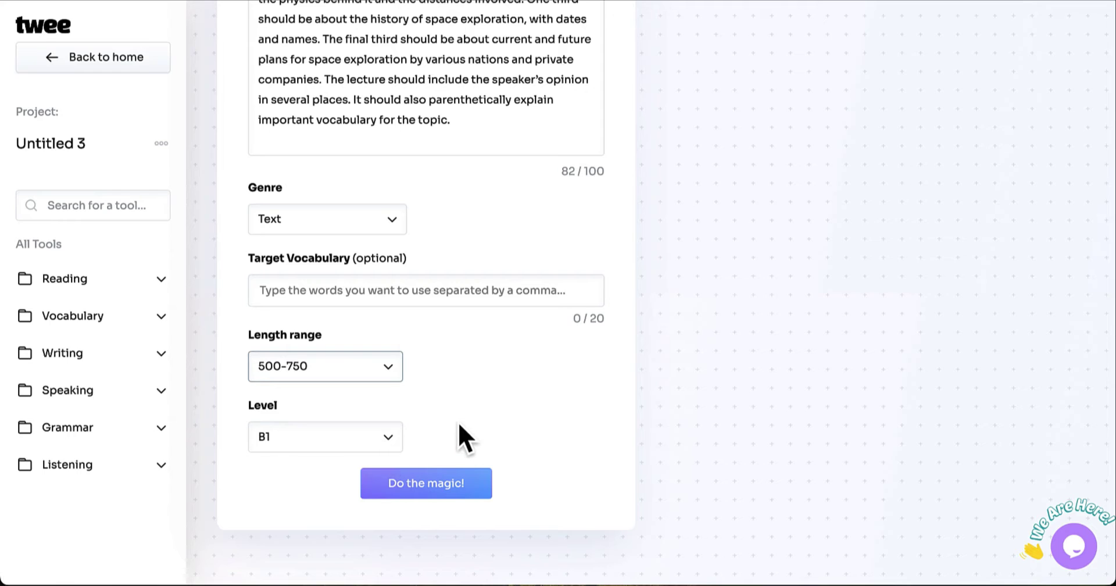
left_click(389, 443)
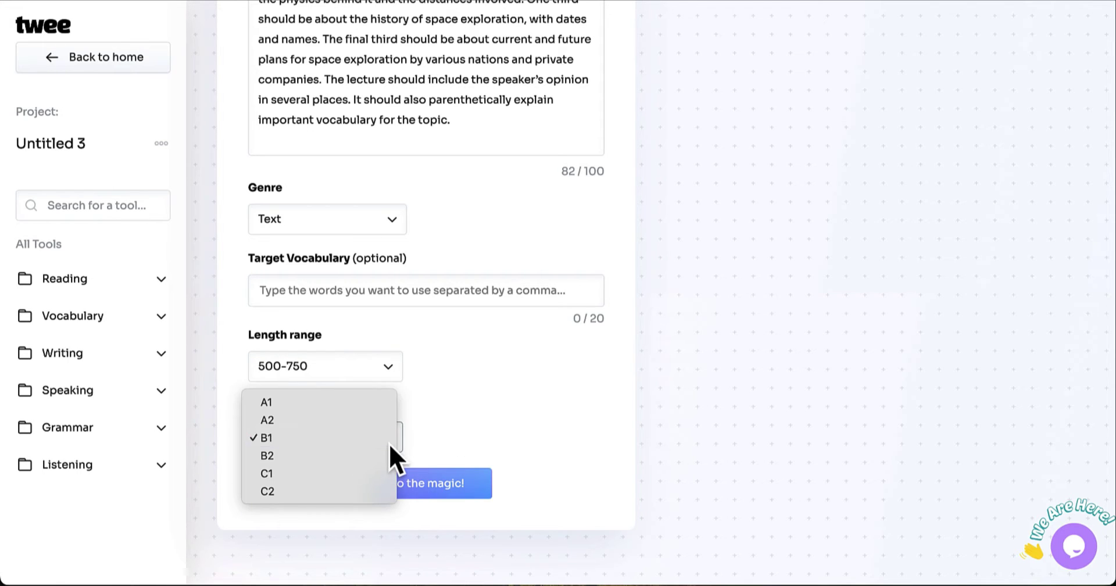
left_click(389, 444)
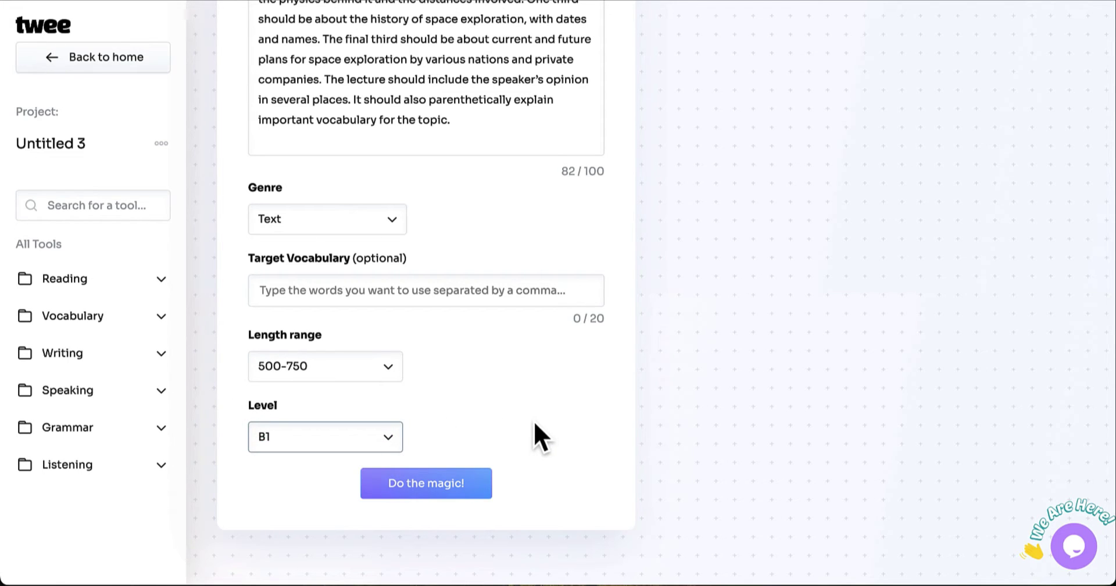
left_click(440, 495)
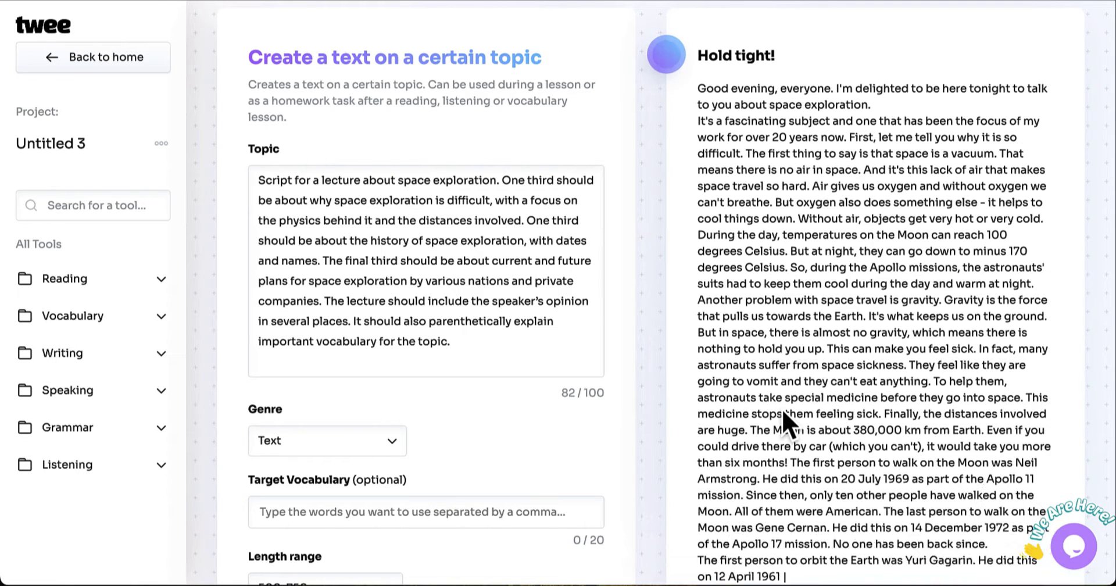
Read through the generated lecture script from beginning to end, including the final part on planned missions
scroll(782, 409, "down", 4)
scroll(782, 410, "down", 1)
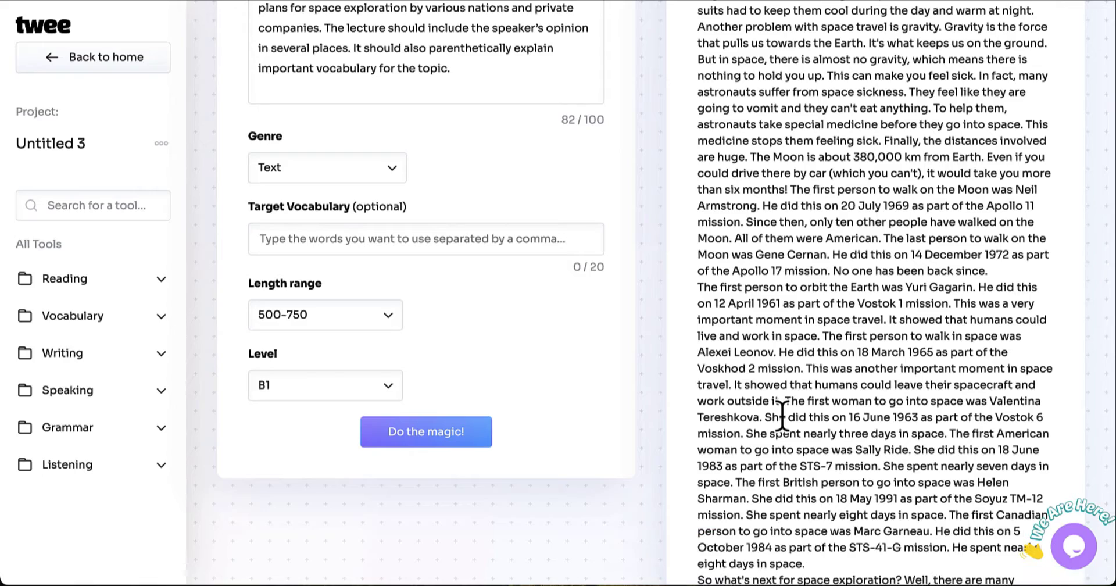
scroll(783, 415, "down", 5)
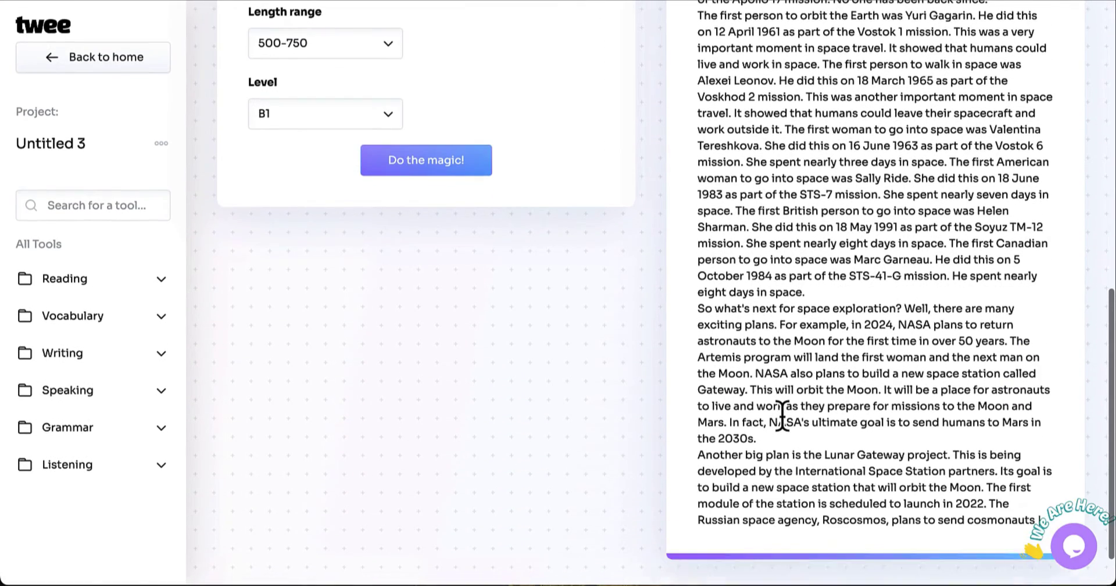
scroll(782, 415, "down", 3)
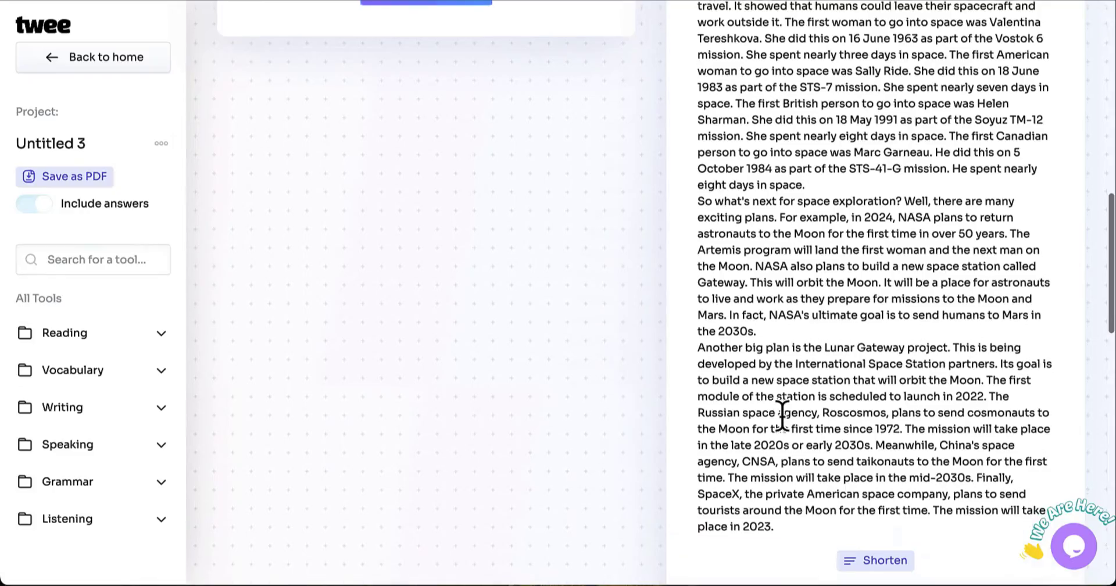
scroll(783, 415, "down", 5)
scroll(782, 415, "up", 7)
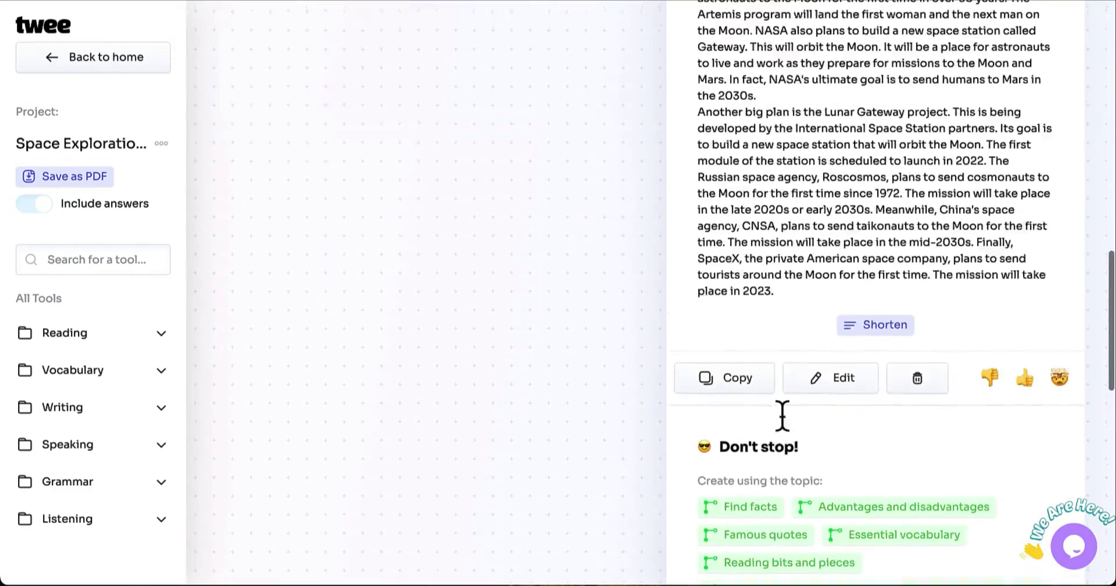
scroll(783, 410, "up", 11)
scroll(783, 409, "down", 15)
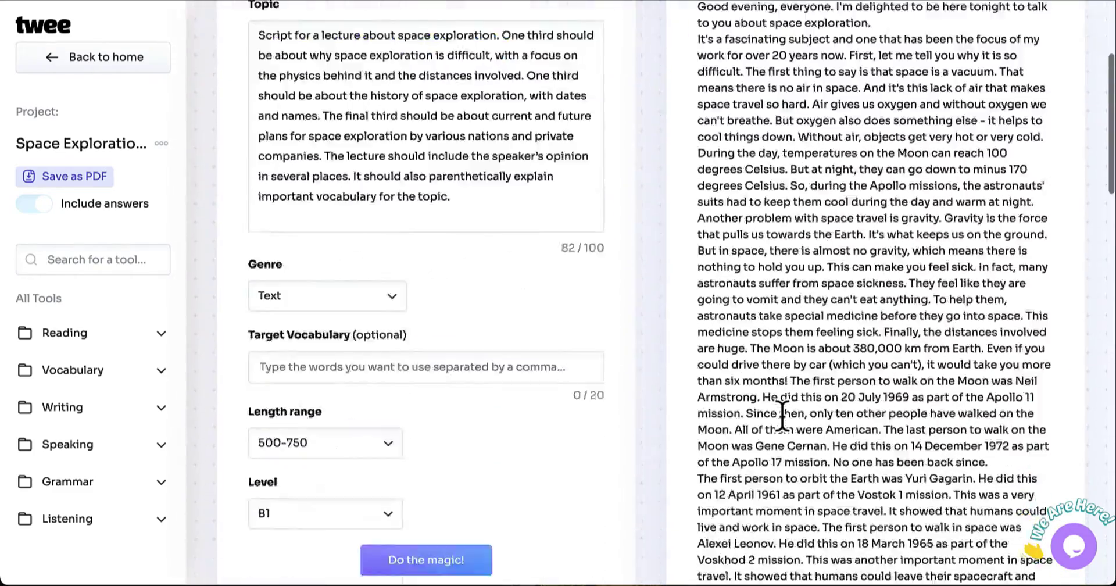
Generate an essential vocabulary list from the lecture's topic, for any part of speech
scroll(783, 410, "down", 8)
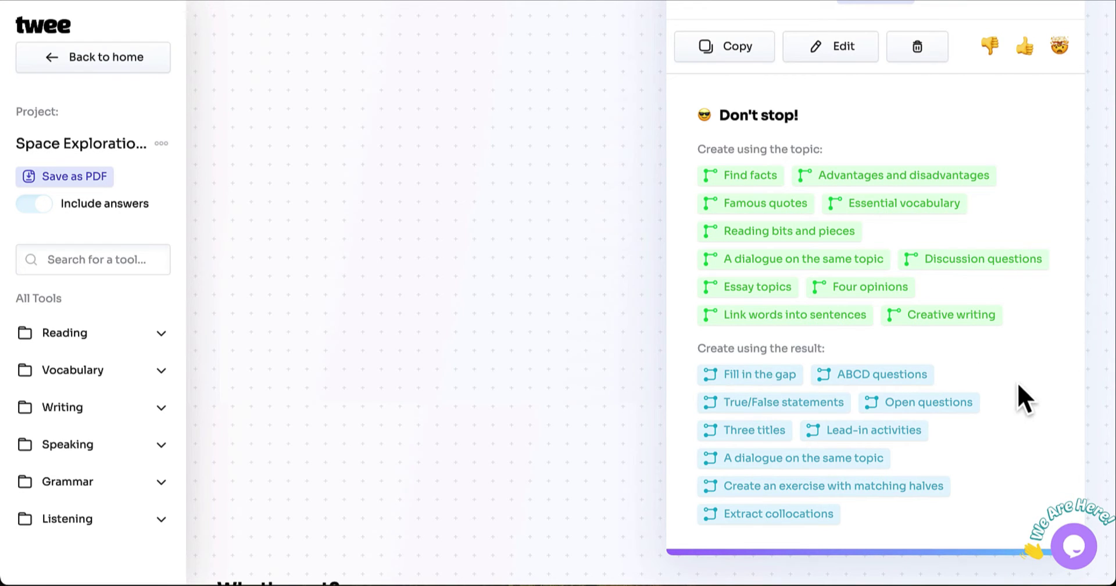
scroll(1019, 385, "down", 1)
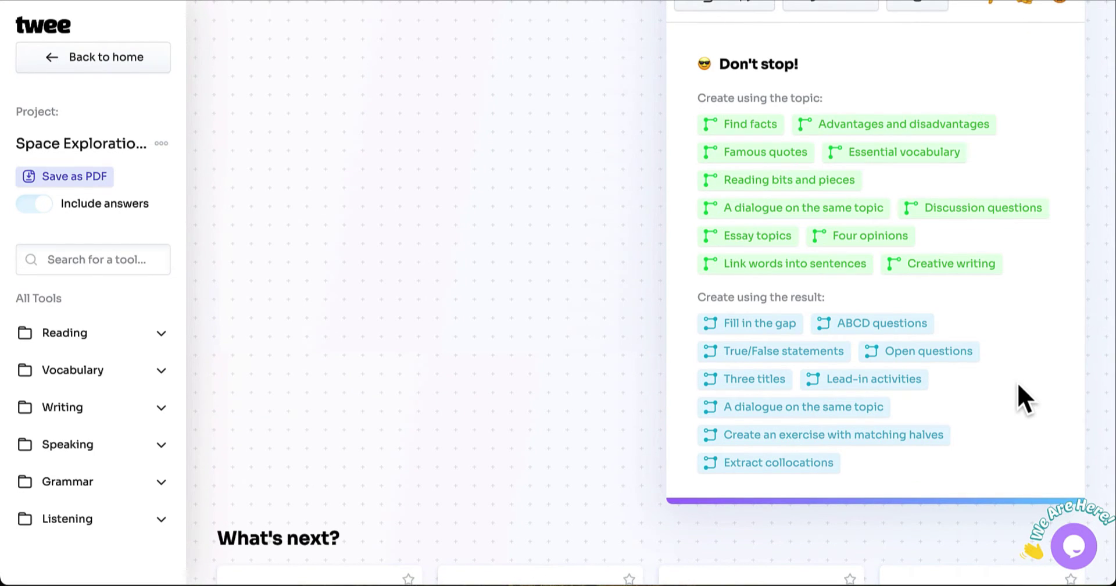
left_click(933, 155)
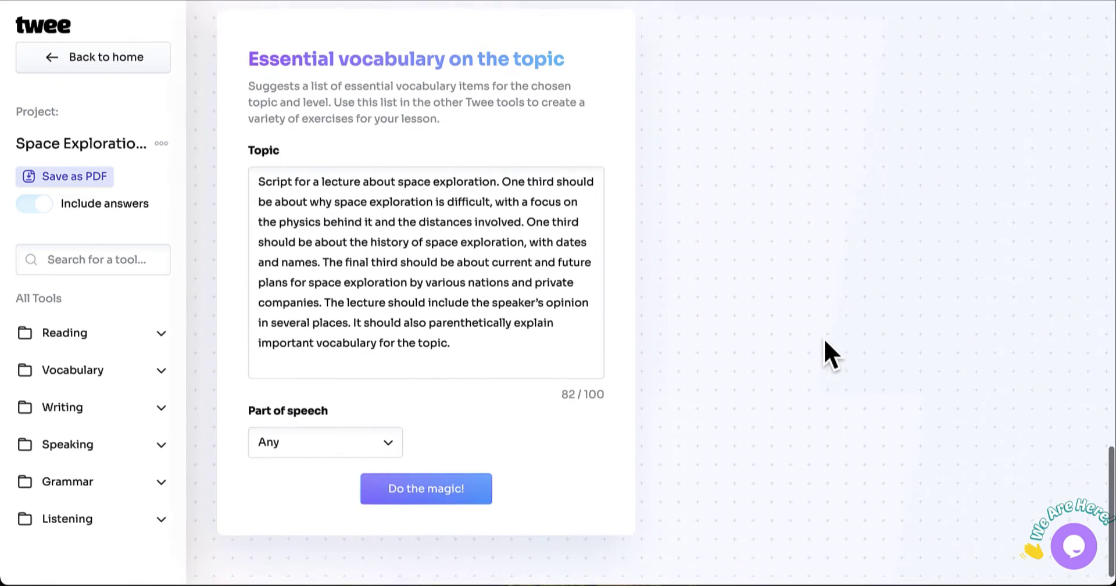
left_click(434, 495)
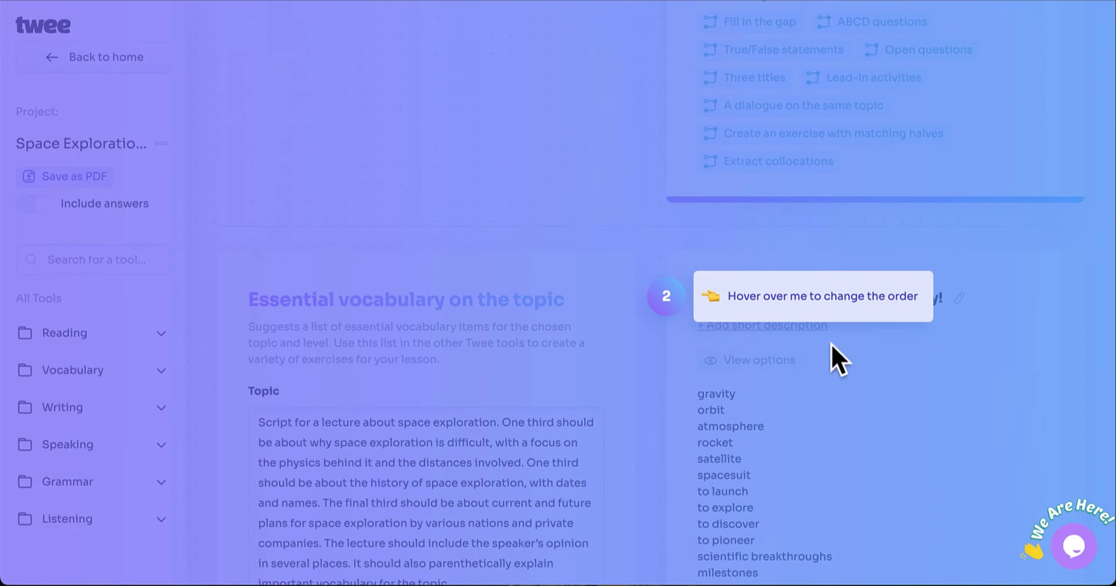
Use the resulting vocabulary list to generate sentences with the target vocabulary
mouse_move(675, 297)
scroll(934, 474, "down", 10)
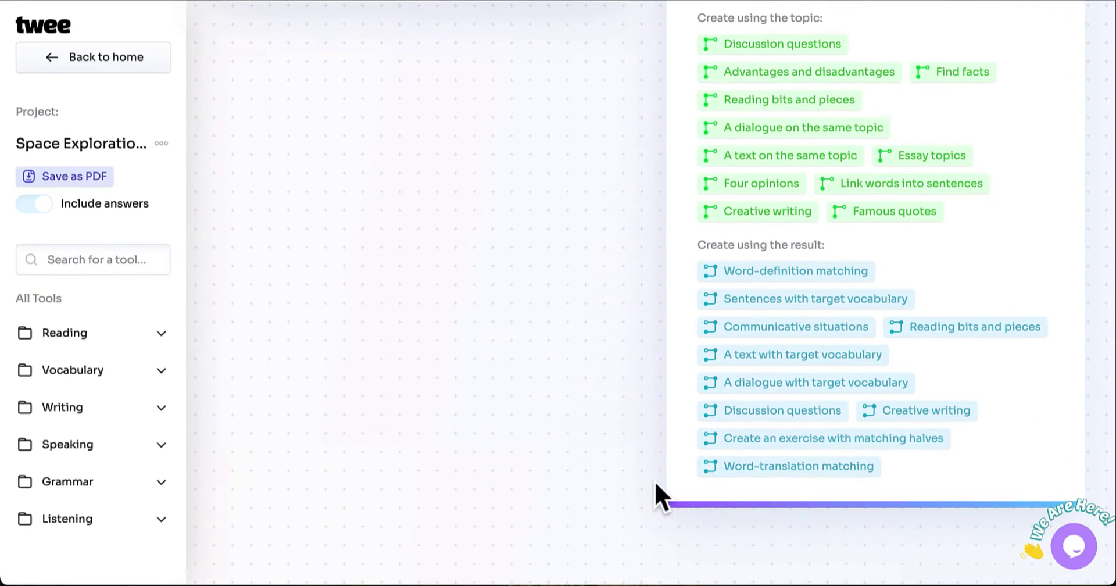
left_click(782, 300)
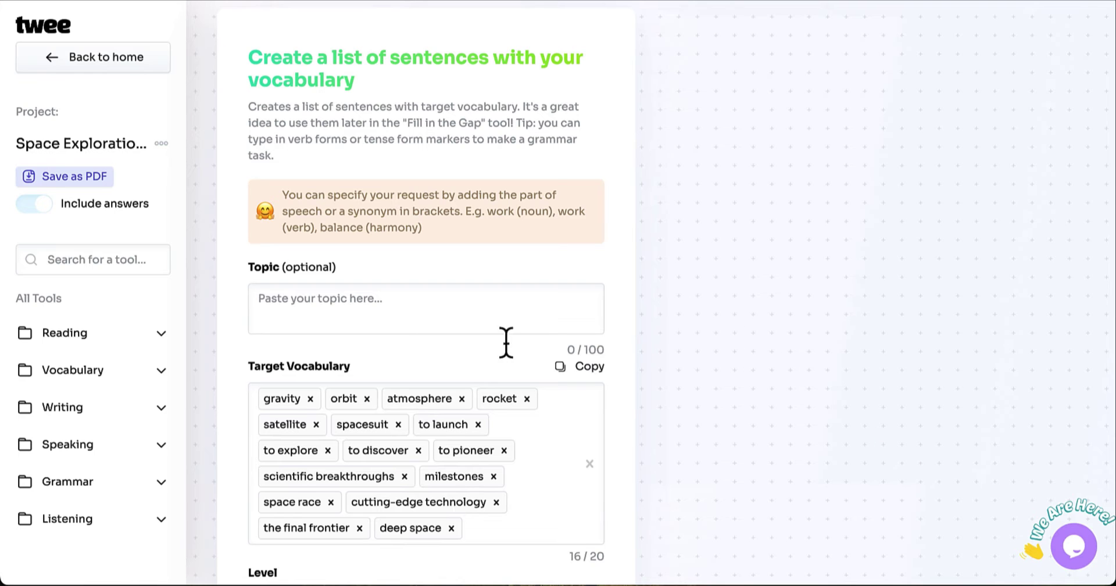
scroll(425, 340, "down", 3)
left_click(415, 462)
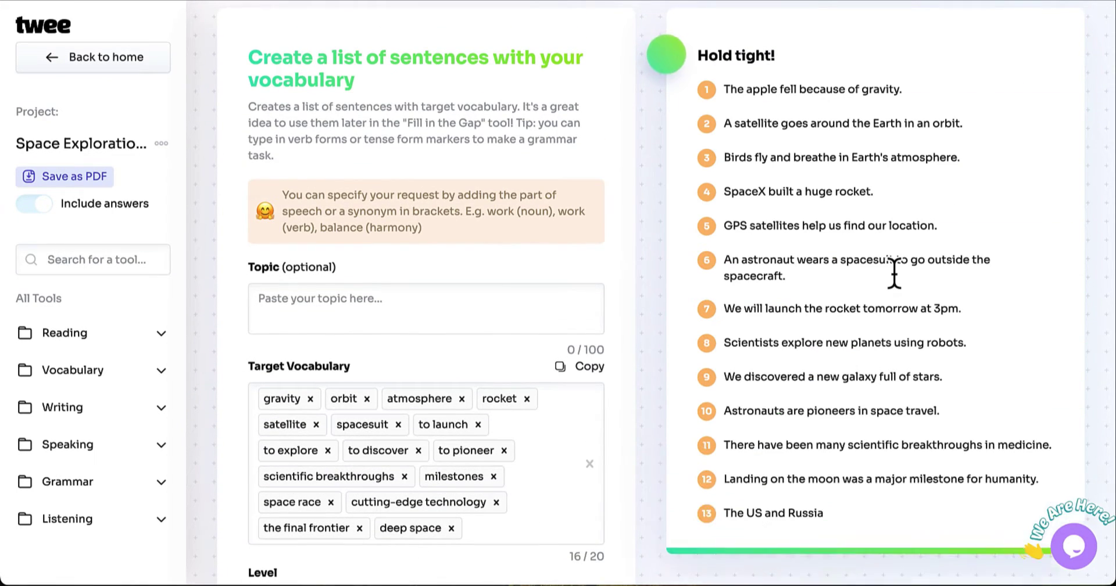
Review the generated sentences, then return to the lecture text and start an ABCD questions exercise from it
scroll(894, 274, "down", 3)
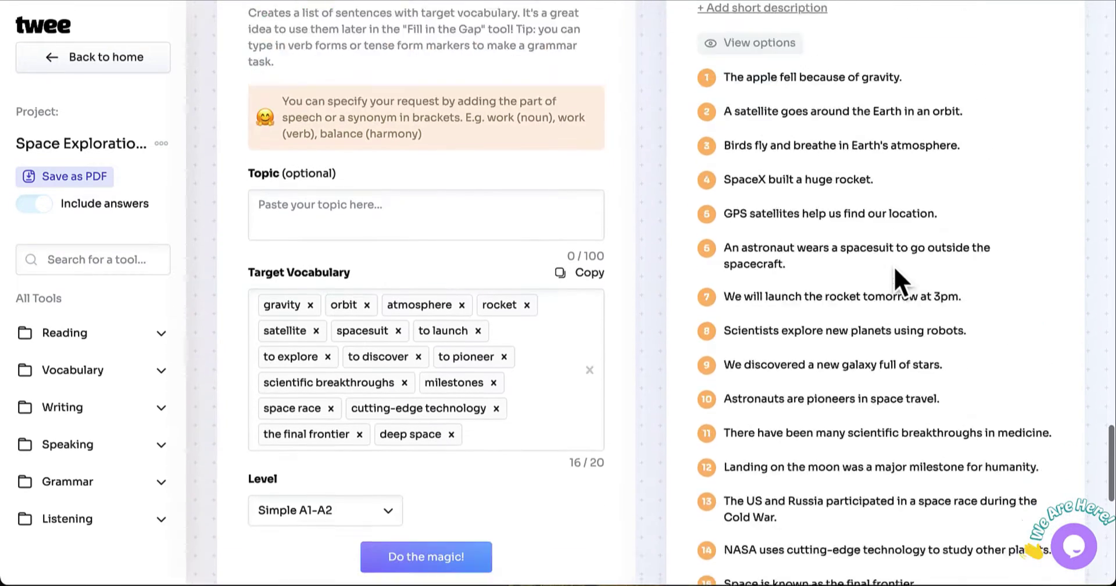
scroll(894, 268, "down", 10)
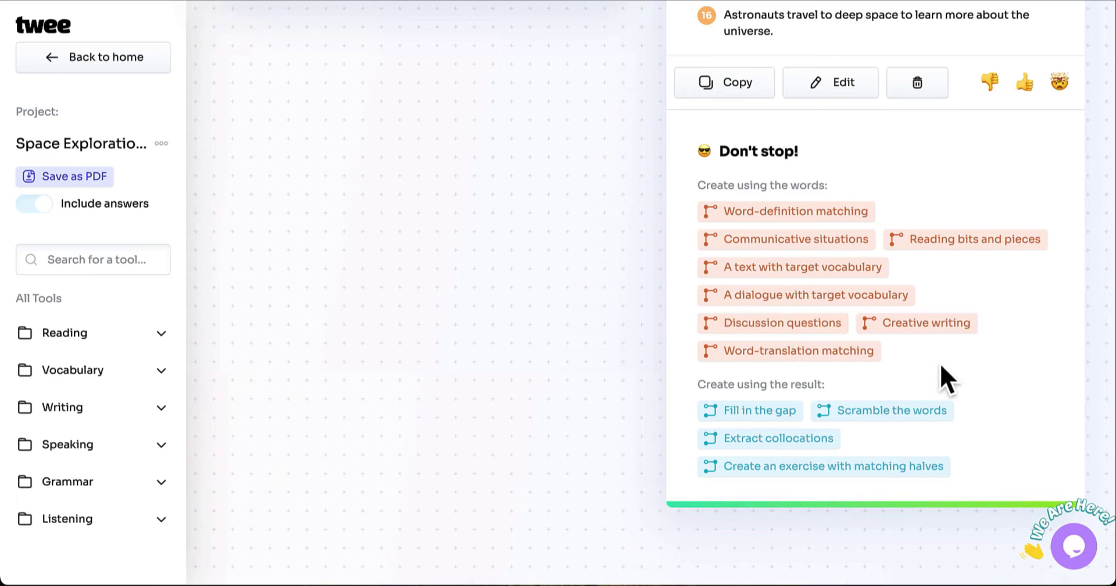
scroll(940, 388, "up", 15)
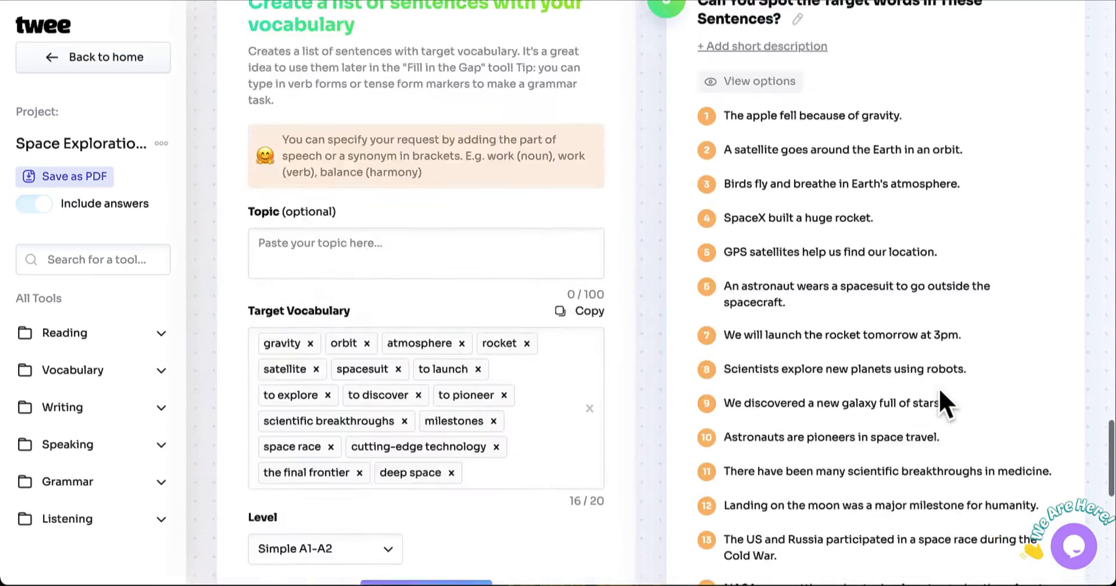
scroll(939, 388, "up", 8)
scroll(939, 388, "down", 9)
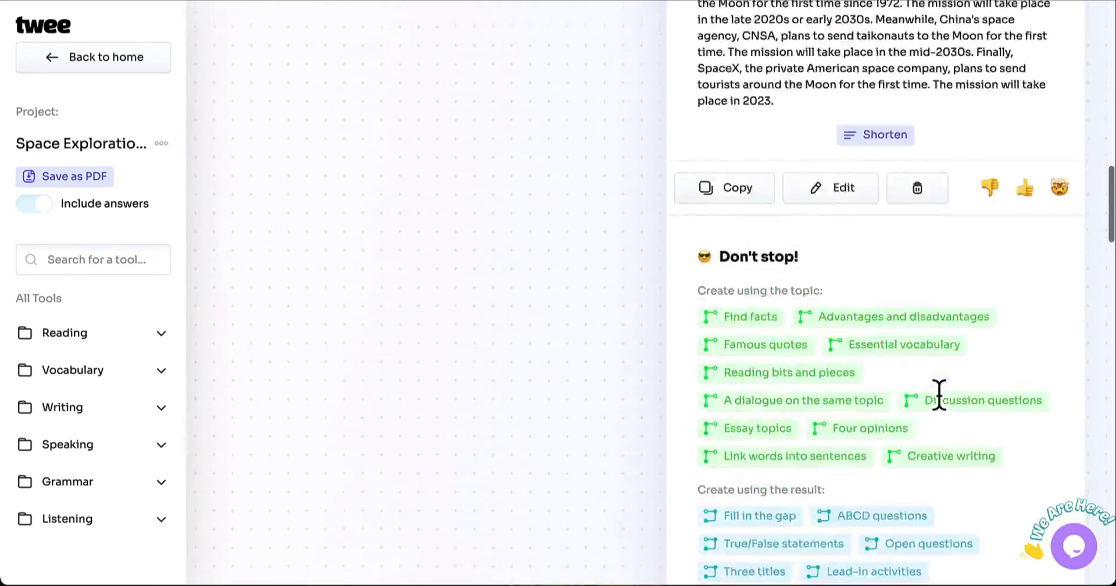
scroll(939, 388, "up", 3)
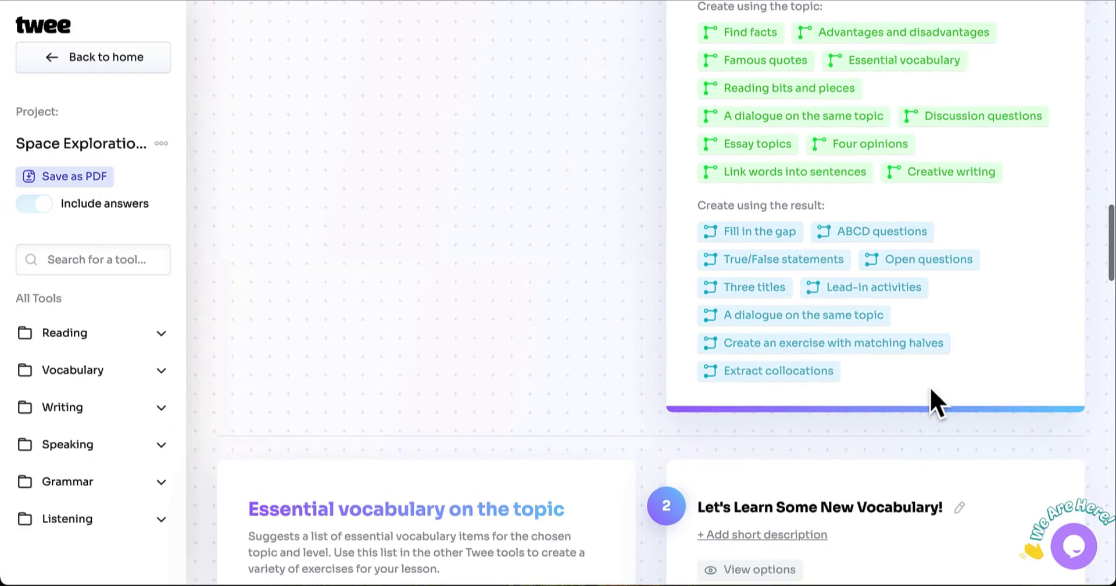
left_click(900, 234)
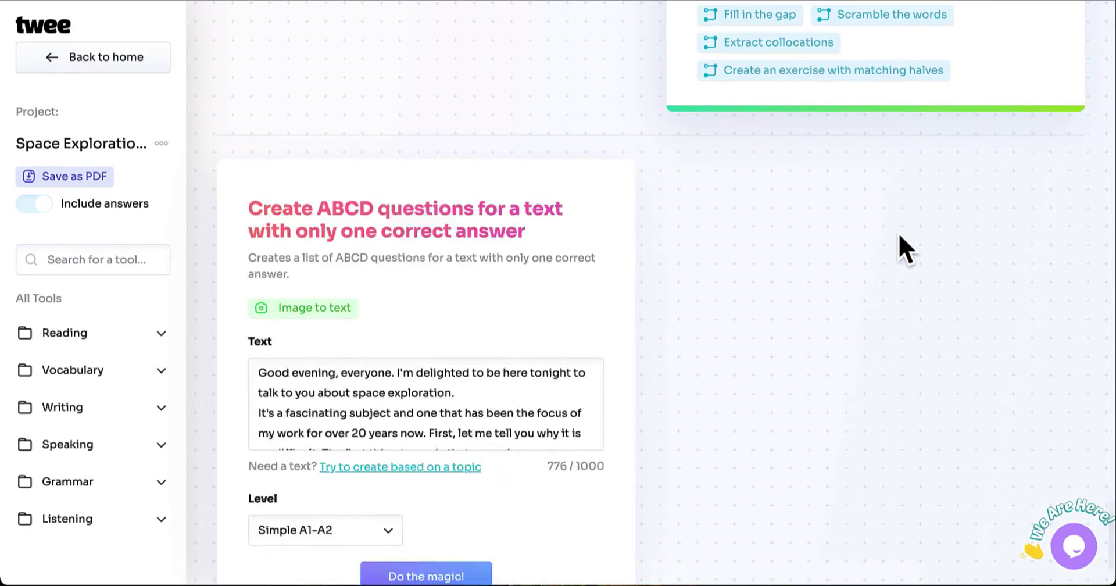
Keep the level at Simple A1-A2 and generate the ABCD questions for the lecture text
scroll(625, 319, "down", 18)
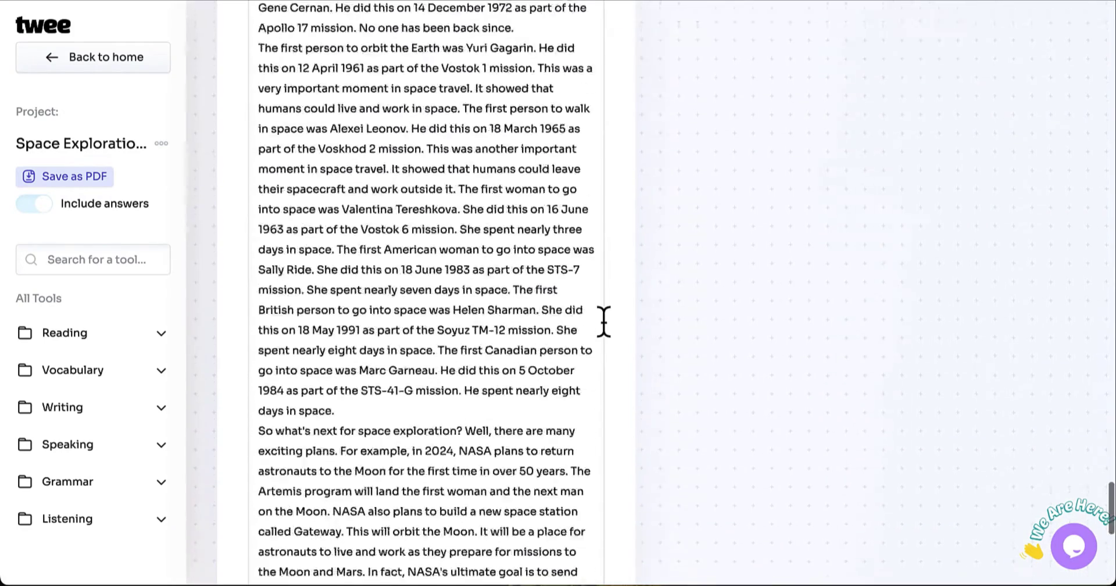
scroll(605, 321, "down", 4)
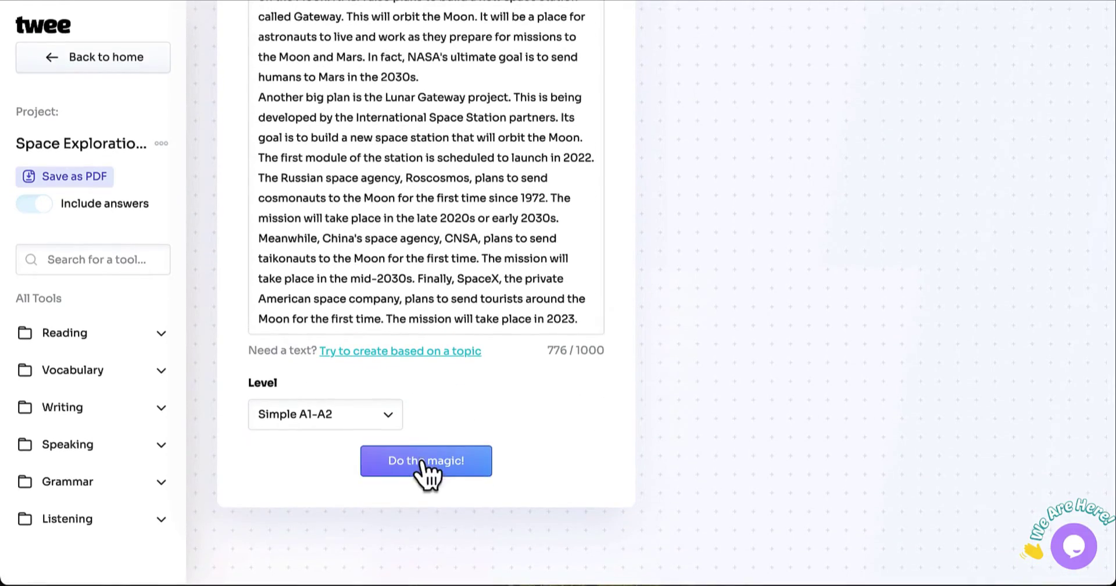
left_click(393, 421)
left_click(379, 433)
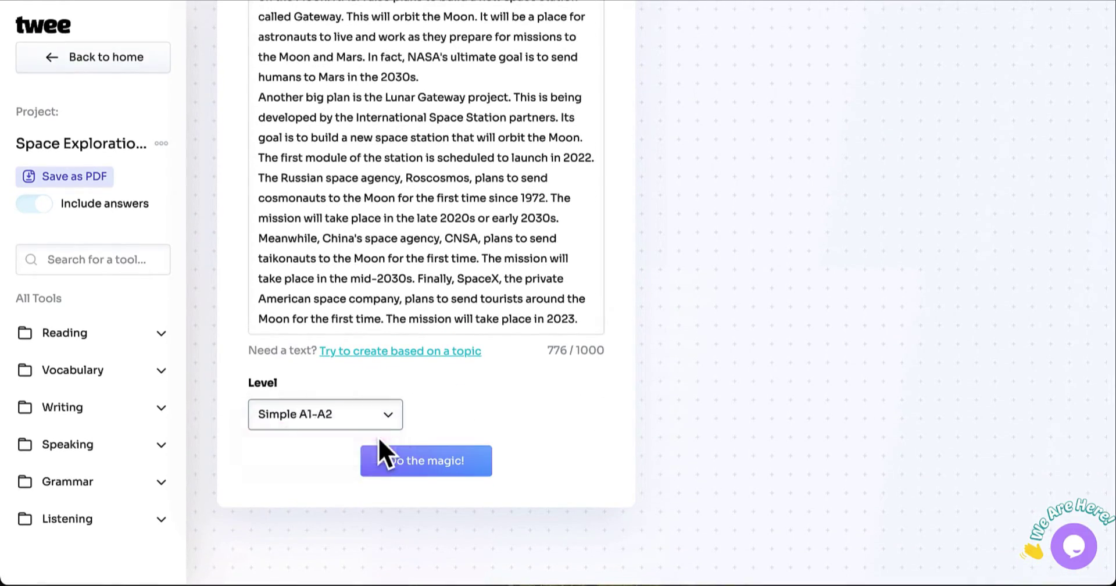
left_click(437, 472)
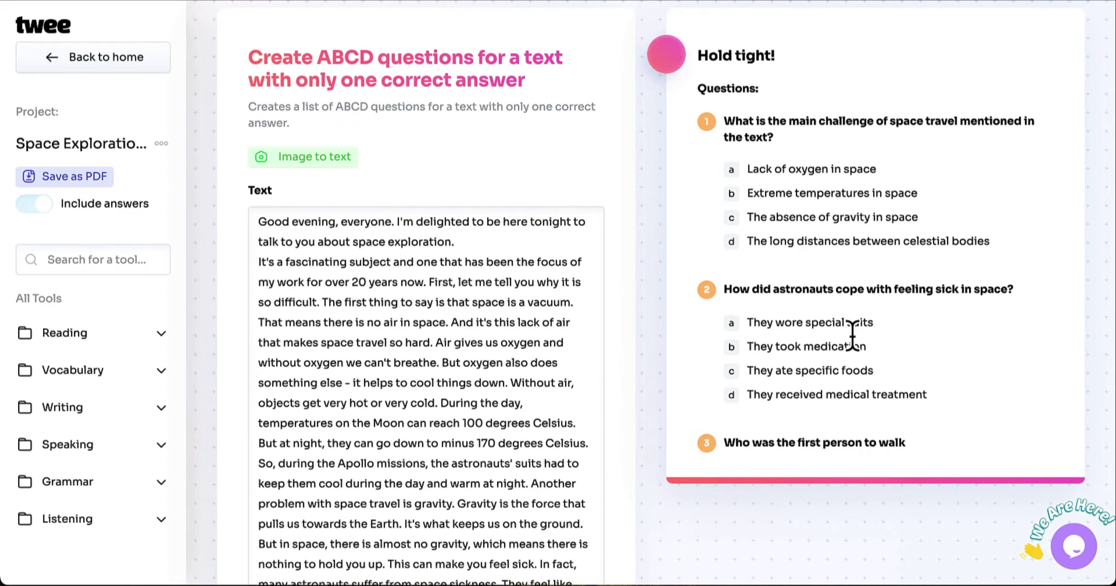
Review the generated ABCD questions for the lecture text and their answer key
scroll(852, 331, "down", 10)
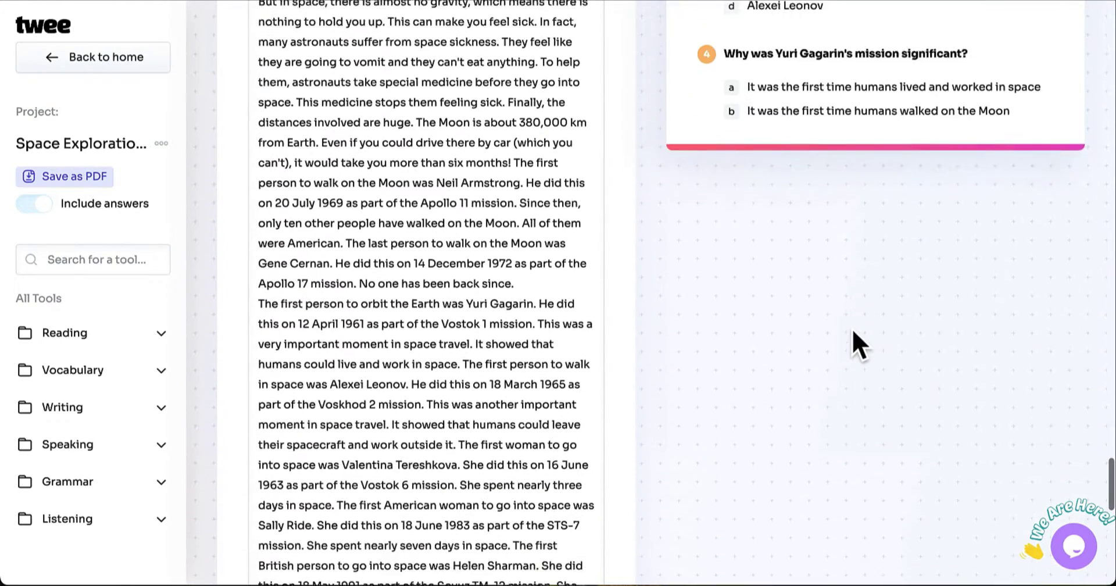
scroll(852, 329, "down", 2)
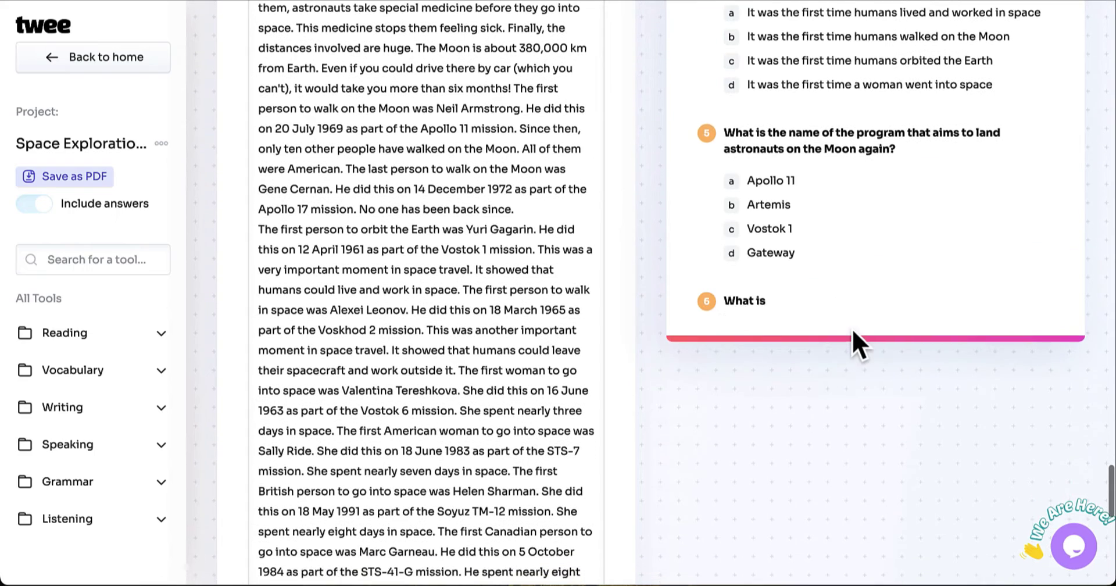
scroll(853, 329, "down", 2)
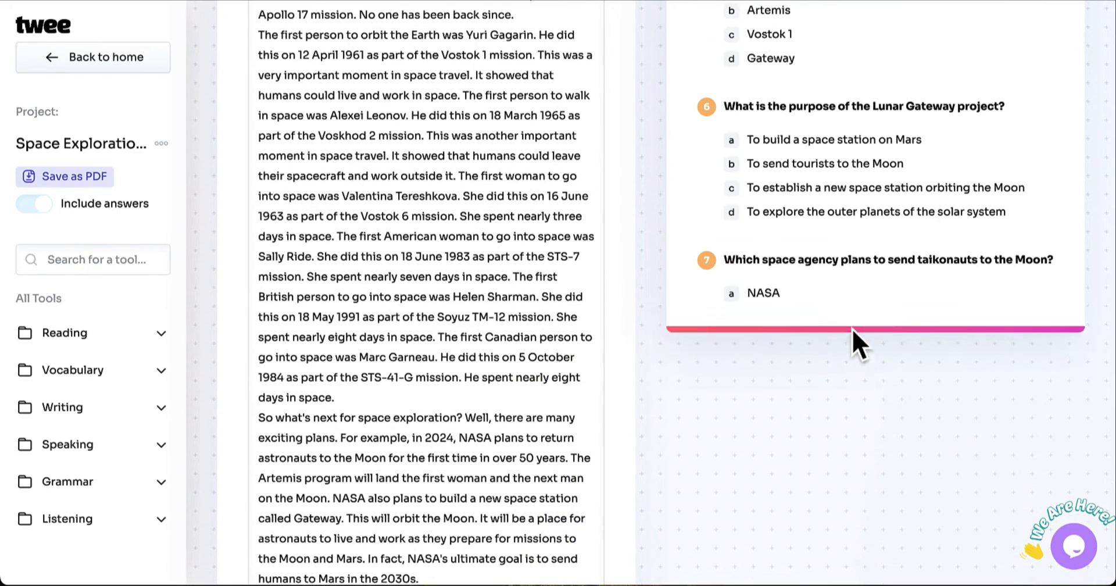
scroll(853, 329, "down", 5)
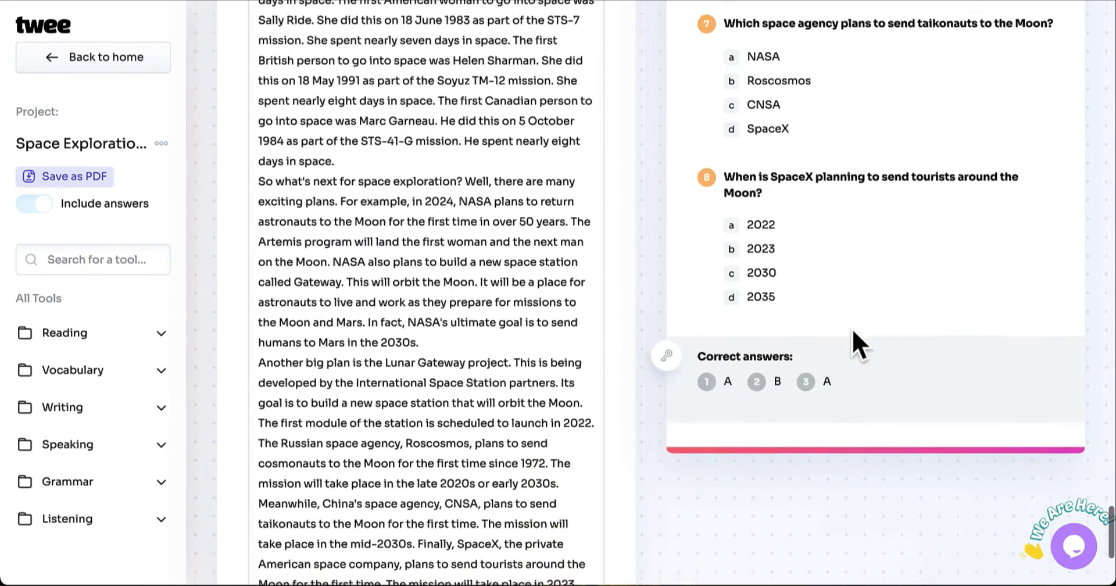
scroll(852, 329, "down", 1)
scroll(852, 329, "down", 3)
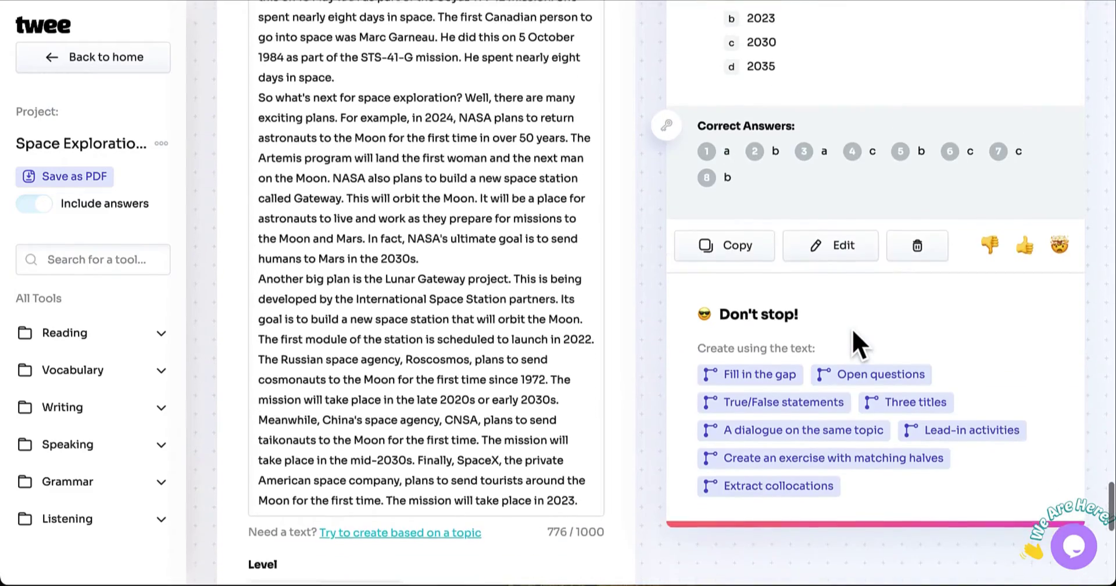
scroll(852, 329, "up", 7)
scroll(852, 329, "down", 8)
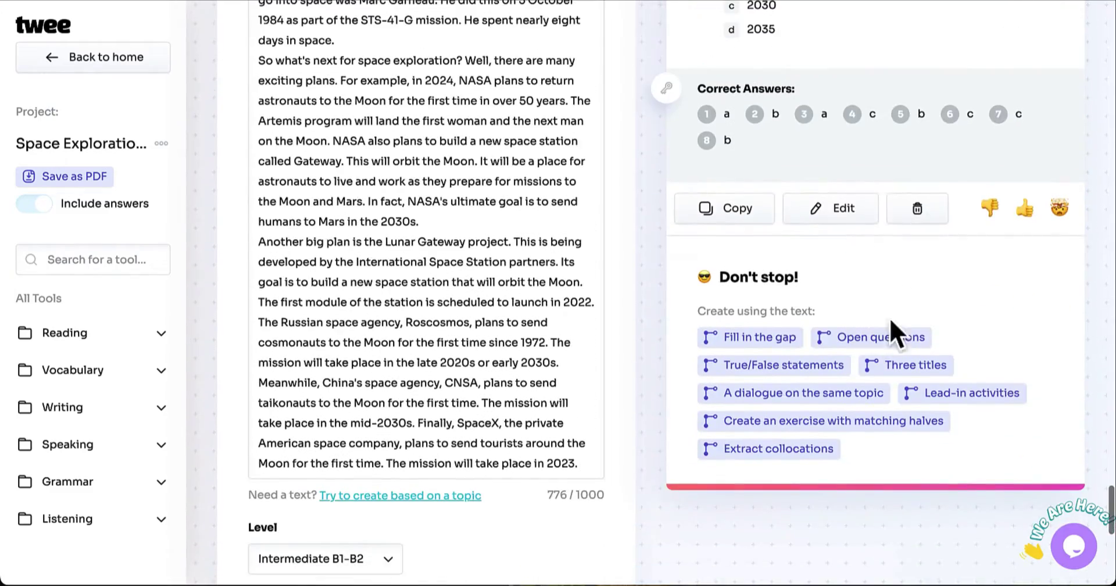
Copy the full lecture text from the first Twee result and paste it below the prompt in the Google Docs document
scroll(895, 311, "up", 20)
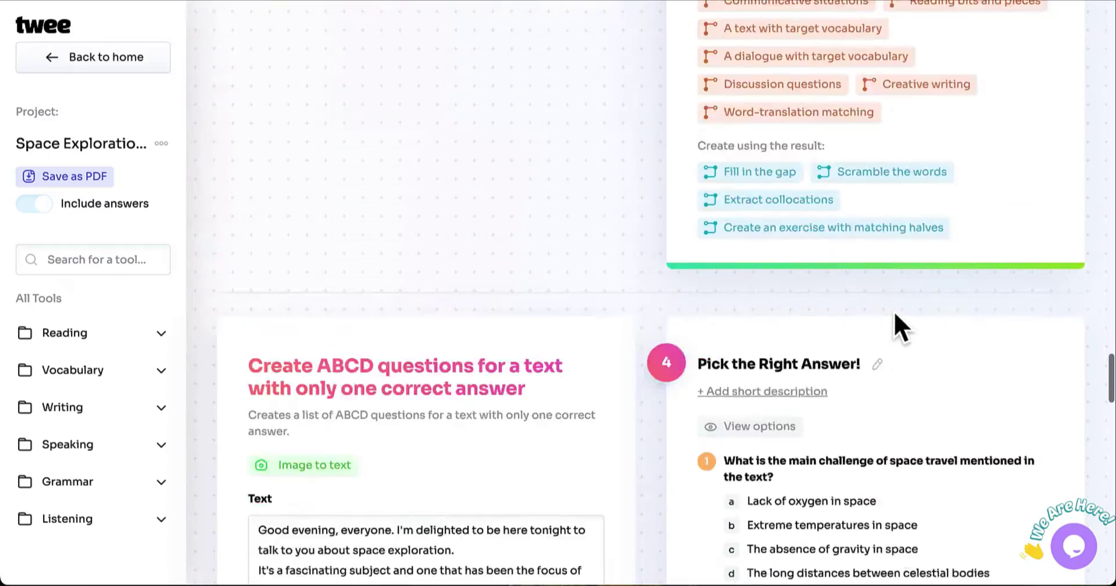
scroll(894, 311, "up", 20)
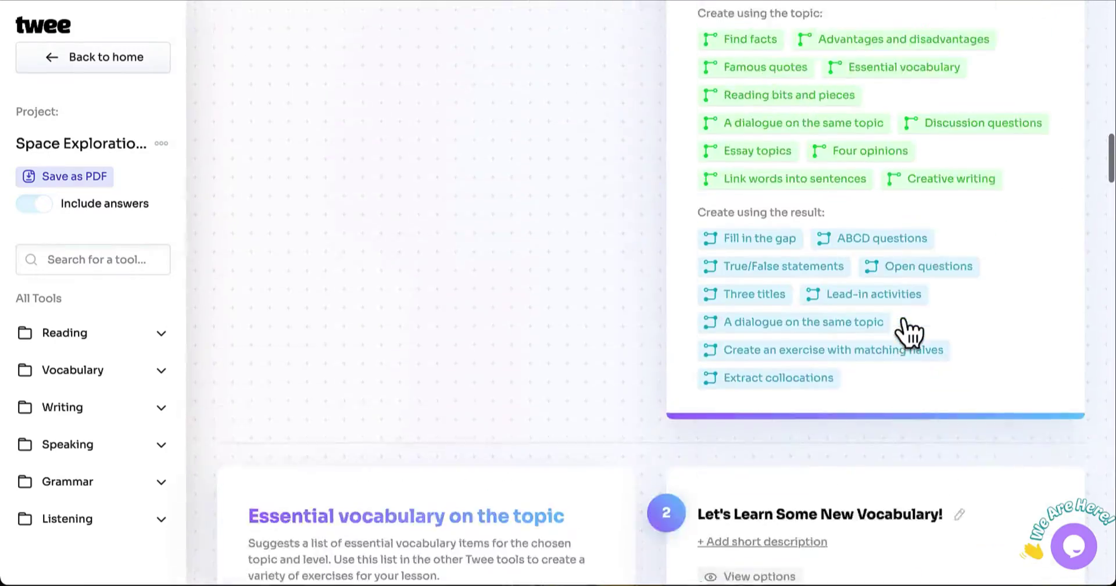
scroll(906, 330, "up", 15)
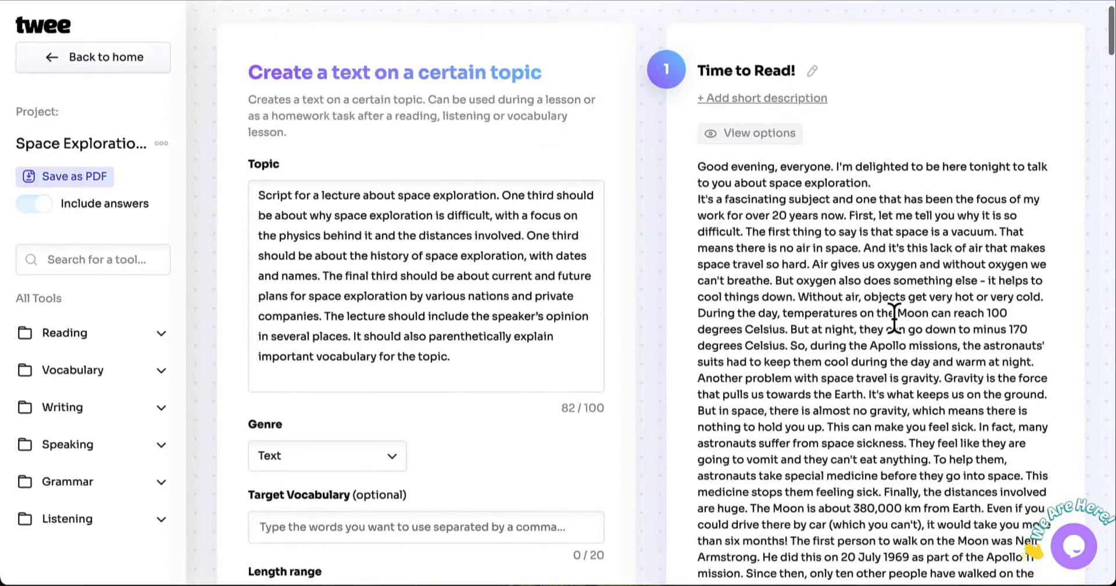
left_click_drag(704, 172, 788, 356)
scroll(772, 306, "down", 10)
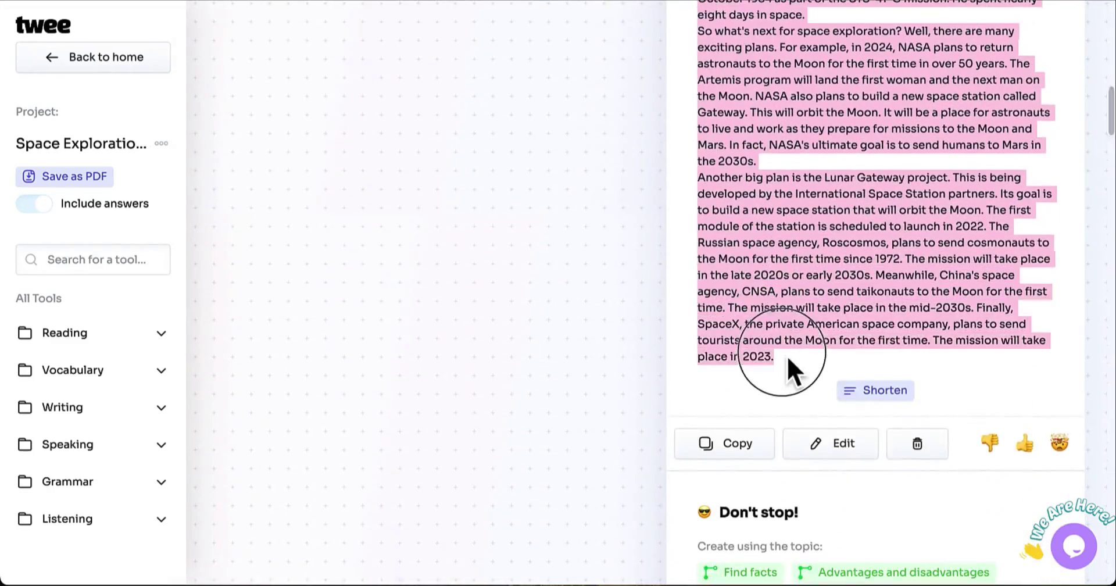
scroll(787, 356, "up", 10)
scroll(832, 361, "down", 5)
scroll(831, 360, "down", 2)
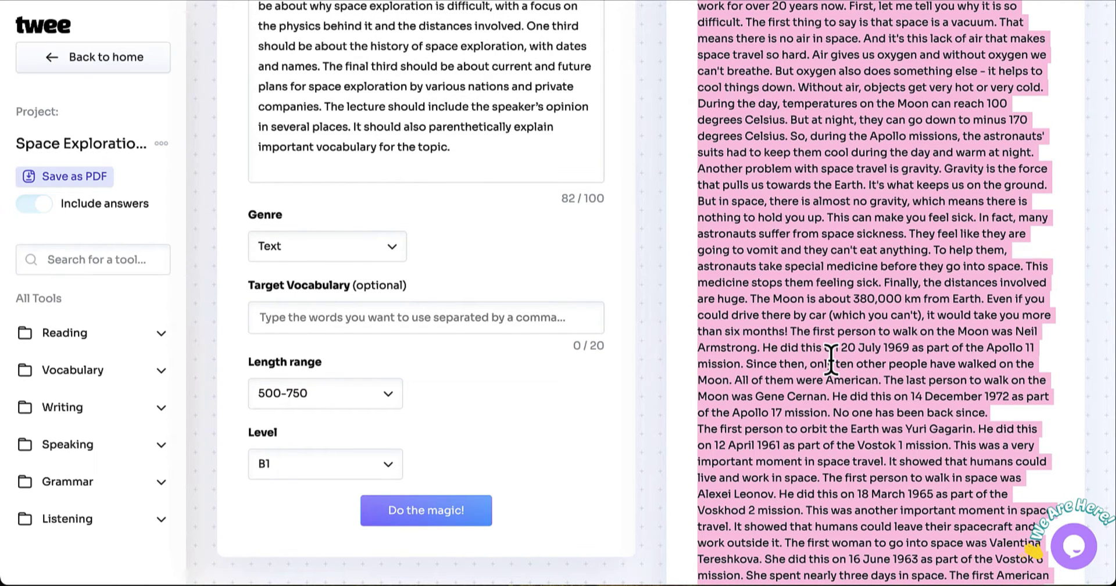
scroll(831, 354, "up", 4)
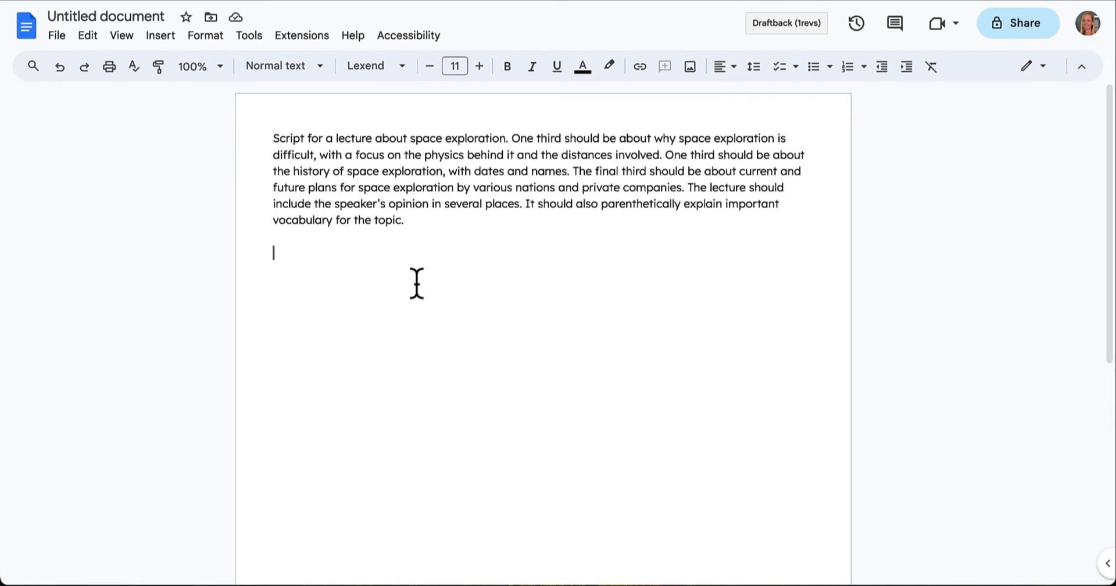
key("ctrl+v")
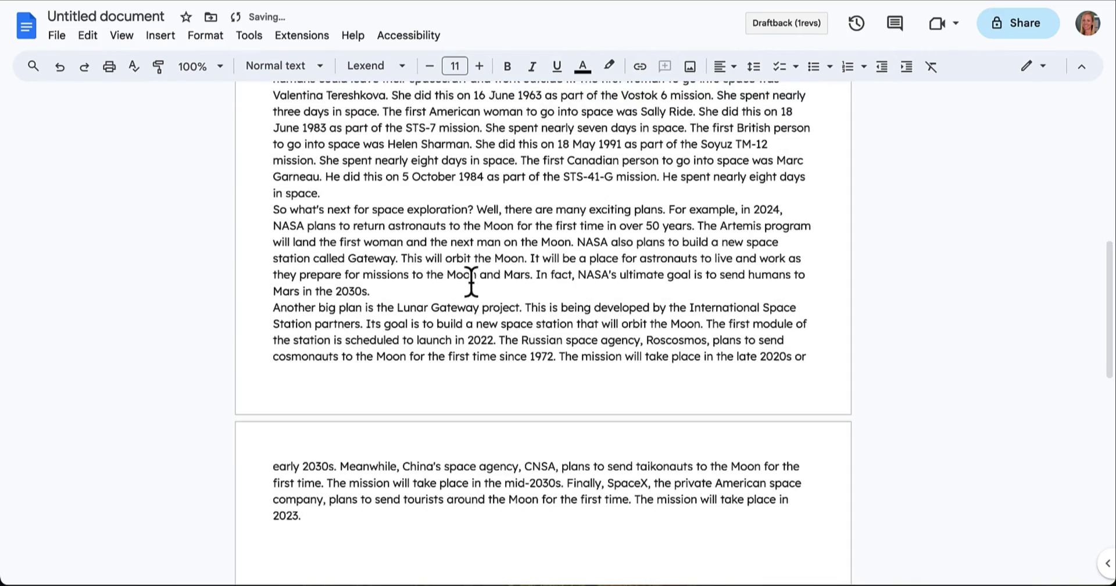
Insert paragraph breaks with a blank line before "This can make you feel sick" and before "The first American woman to go into space"
scroll(471, 282, "up", 10)
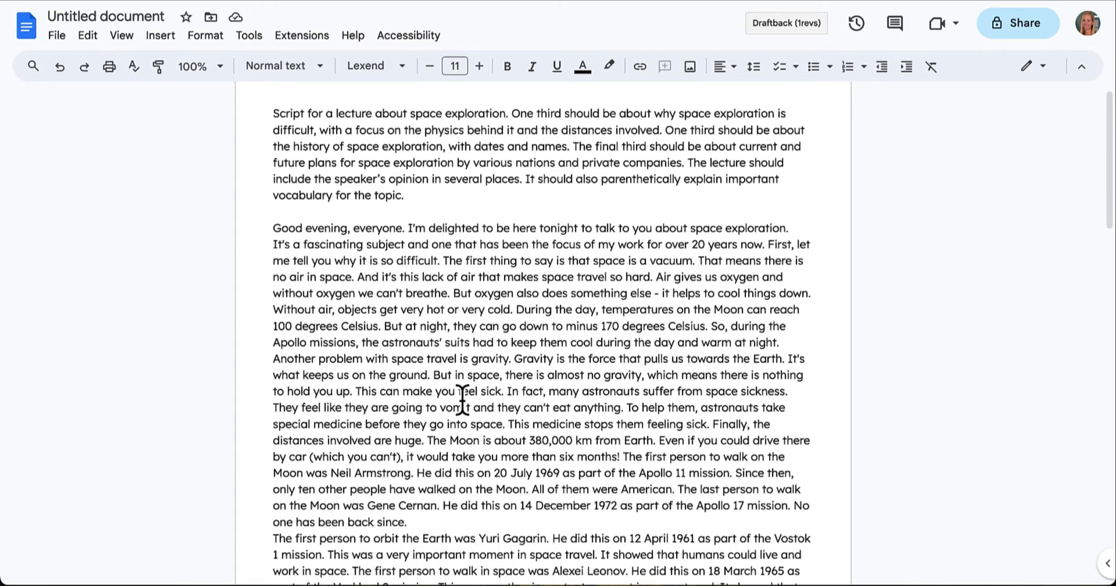
left_click(357, 393)
key("Return")
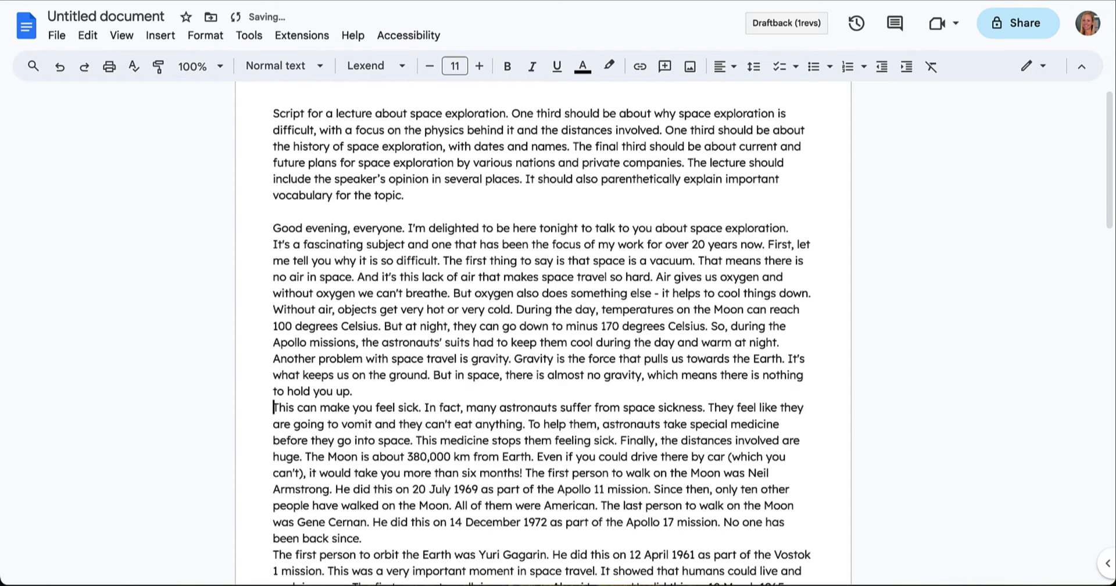
key("Return")
scroll(402, 285, "down", 7)
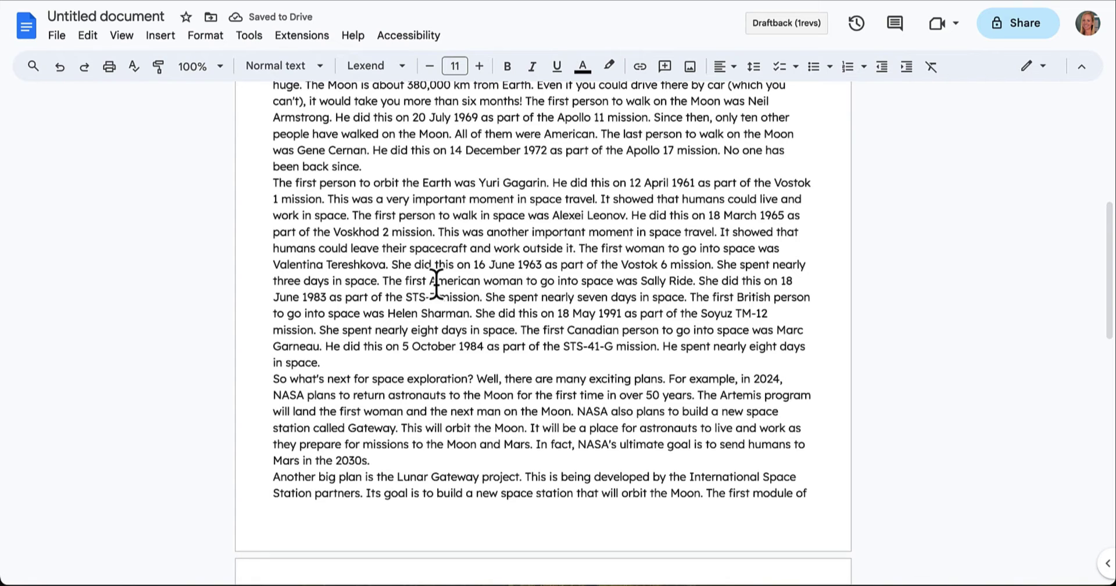
key("Return")
key("Return")
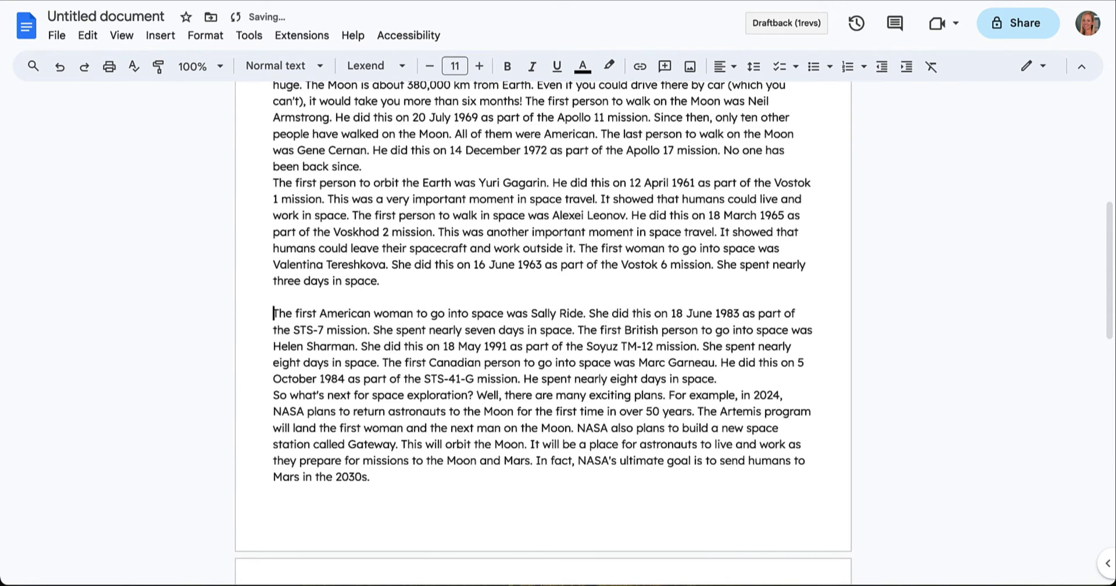
Add a blank line before the "So what's next for space exploration?" paragraph and before "Another big plan is the Lunar Gateway project"
scroll(795, 335, "down", 2)
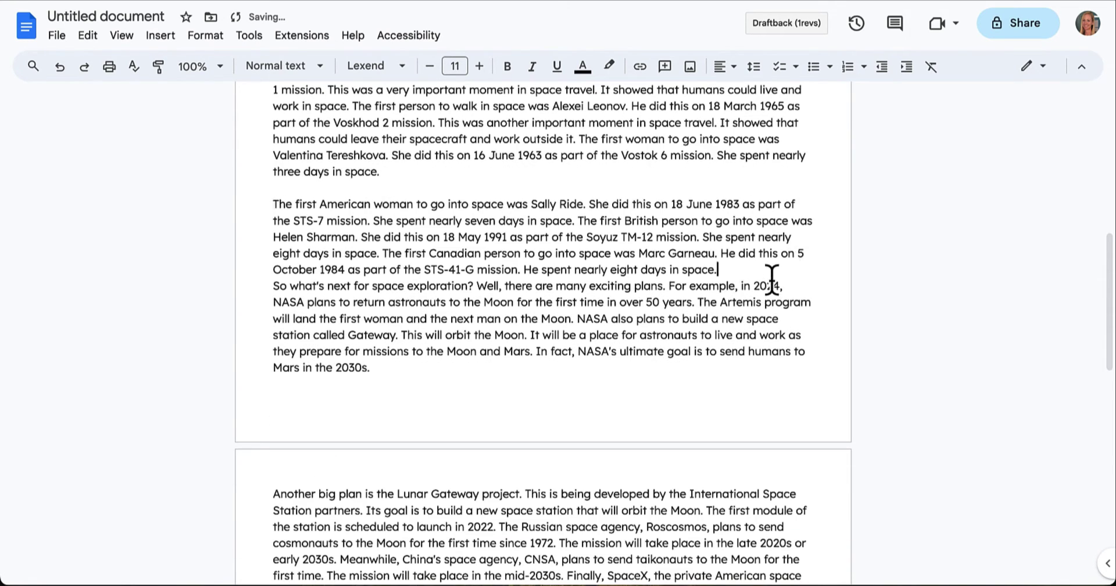
key("Return")
scroll(658, 308, "down", 4)
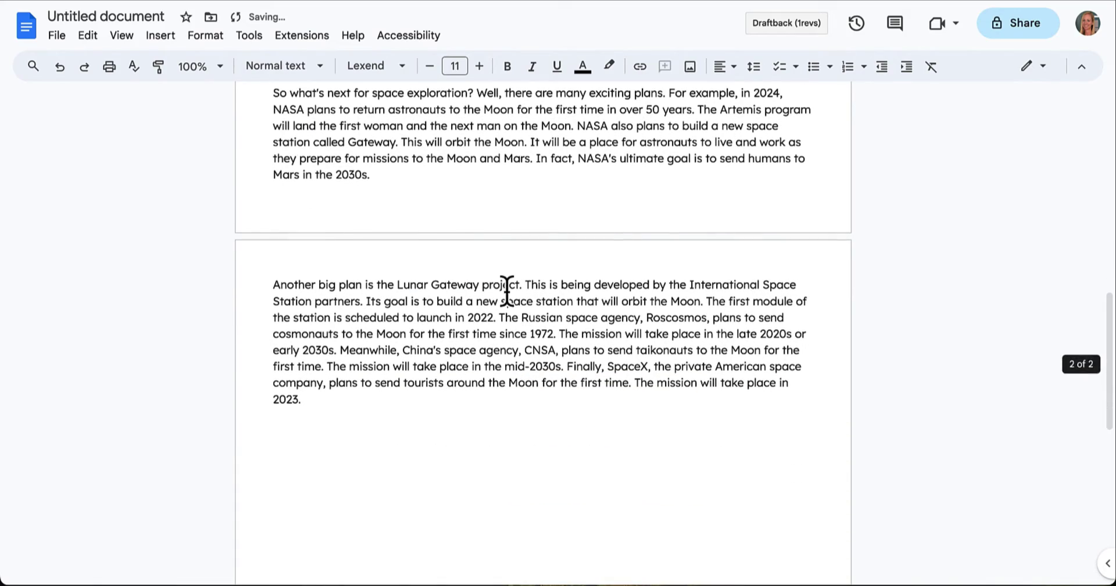
key("Return")
Copy the whole lecture script from "Good evening, everyone" to its end, leaving out the prompt above it
scroll(459, 186, "up", 9)
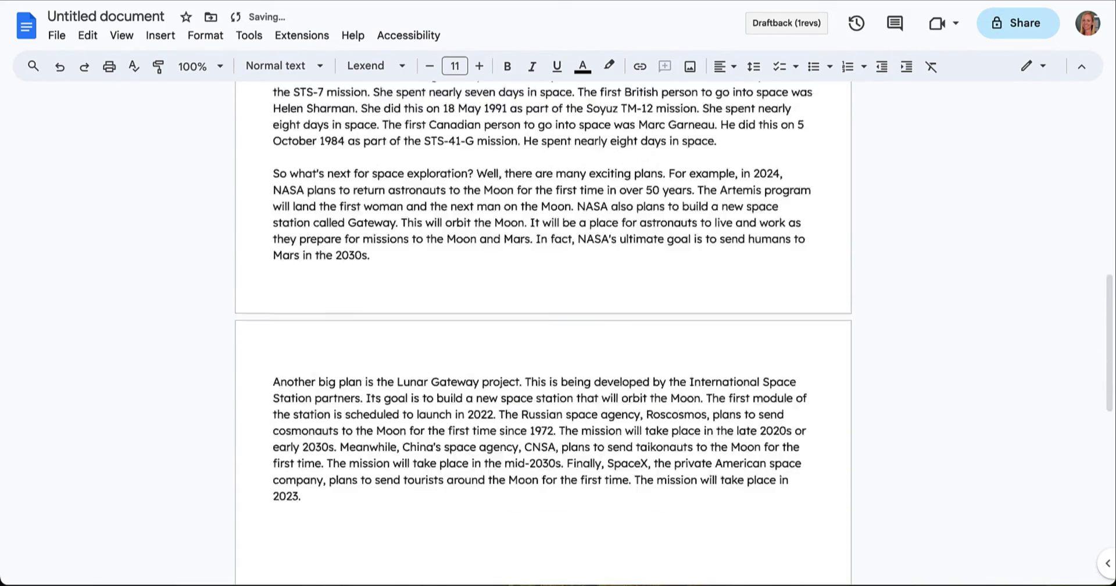
scroll(541, 333, "up", 1)
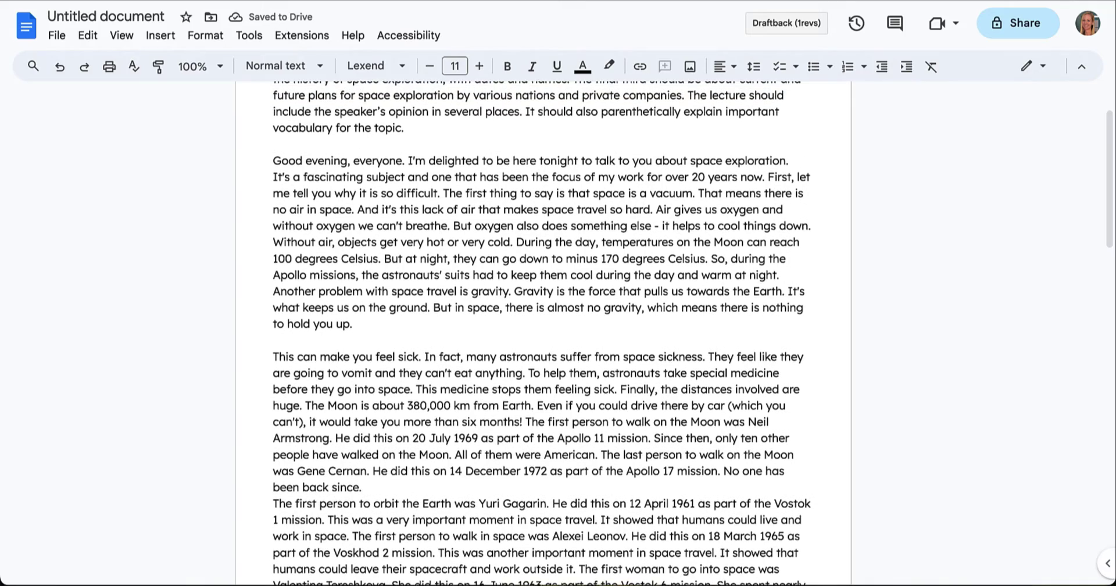
scroll(355, 139, "up", 2)
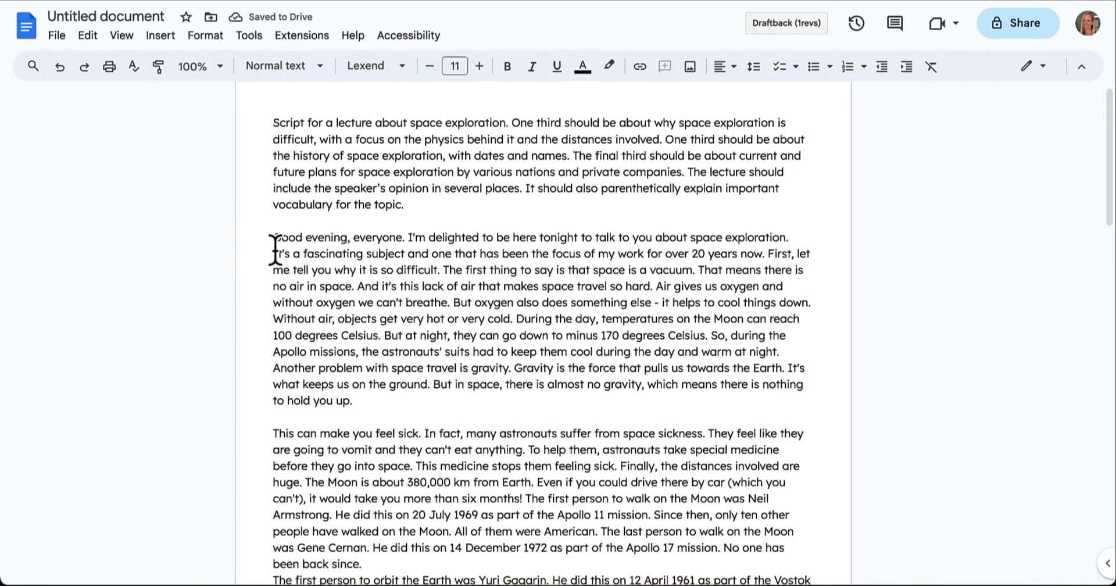
left_click_drag(276, 250, 312, 411)
scroll(369, 416, "down", 12)
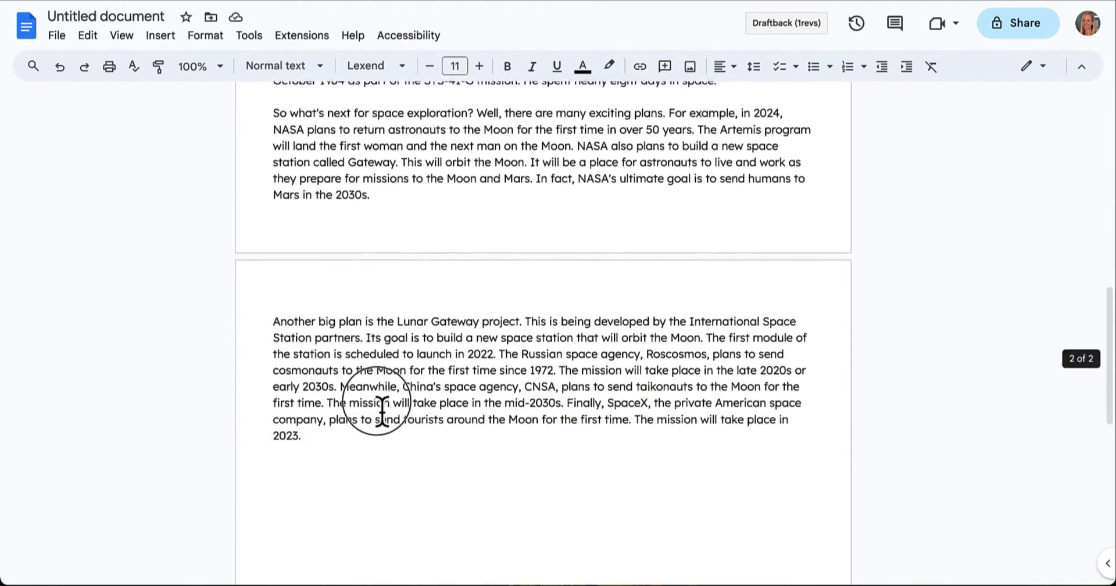
scroll(382, 411, "down", 1)
left_click_drag(382, 411, 380, 437)
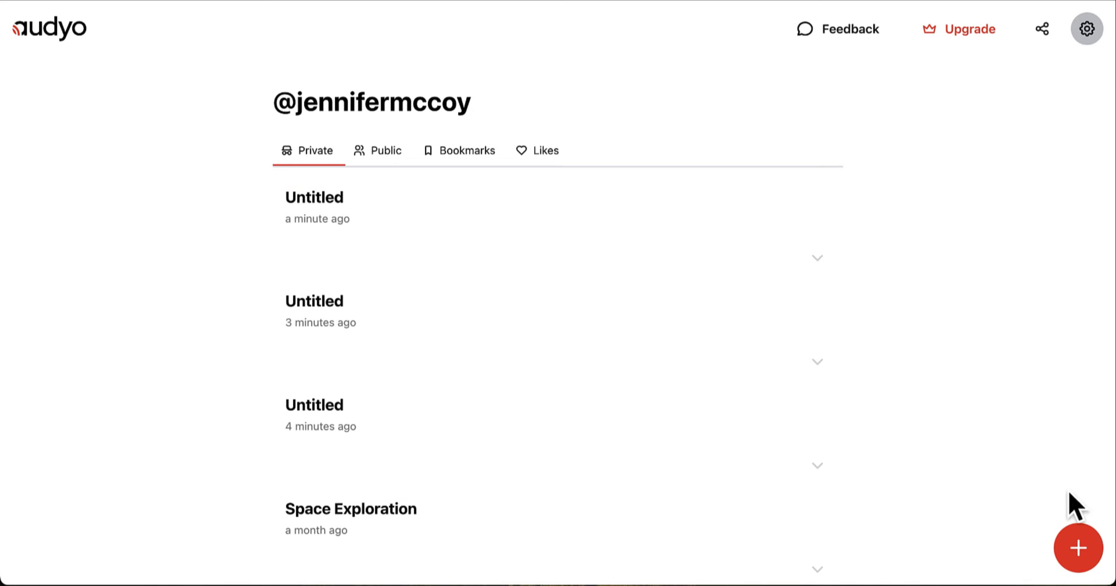
Create a new project in Audyo and paste the lecture script into its text area
left_click(1096, 557)
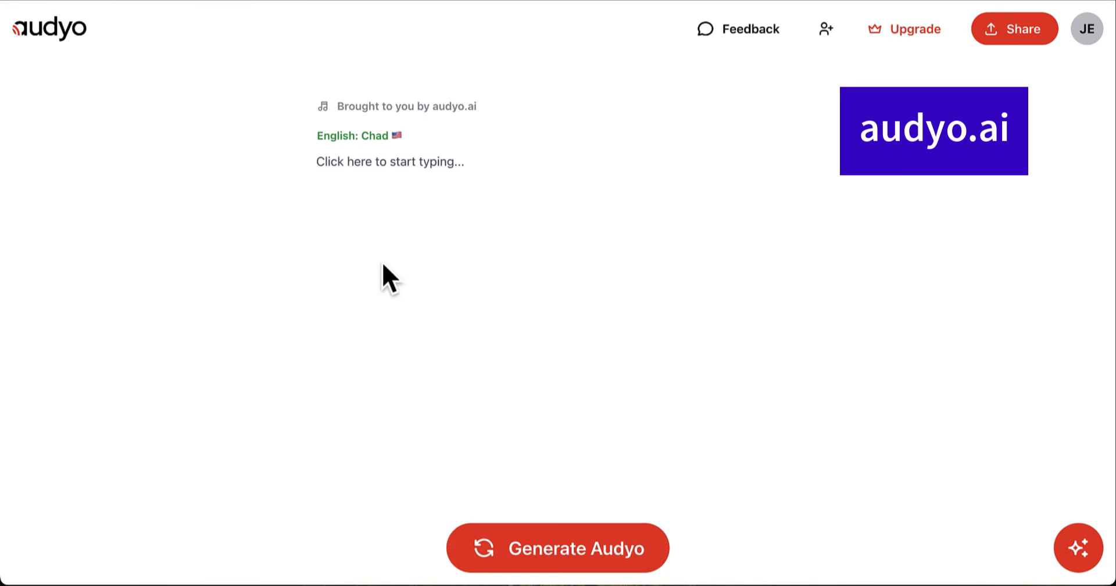
left_click(389, 172)
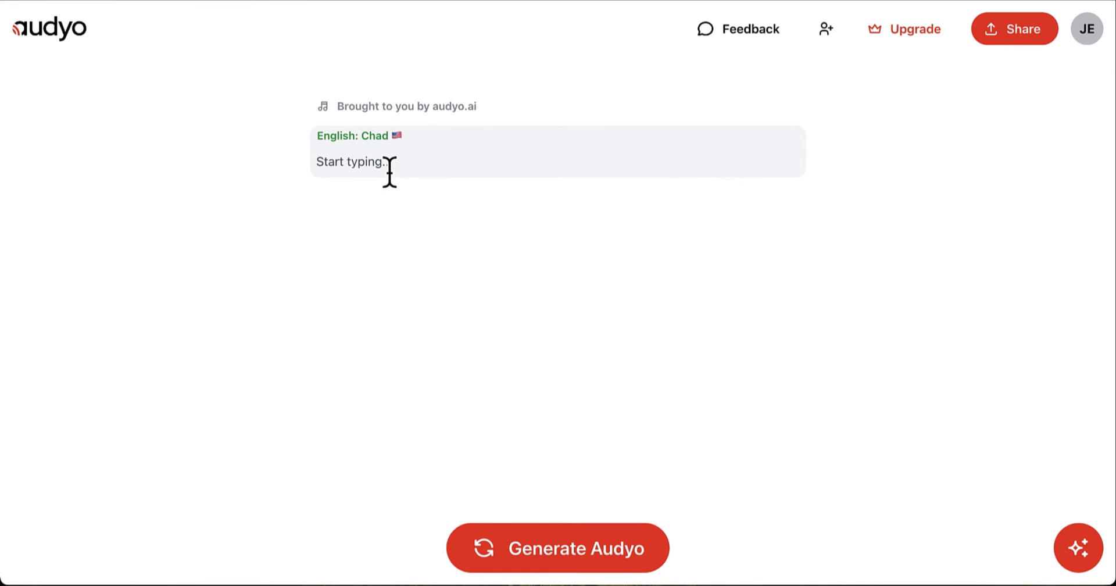
key("ctrl+v")
scroll(656, 200, "up", 15)
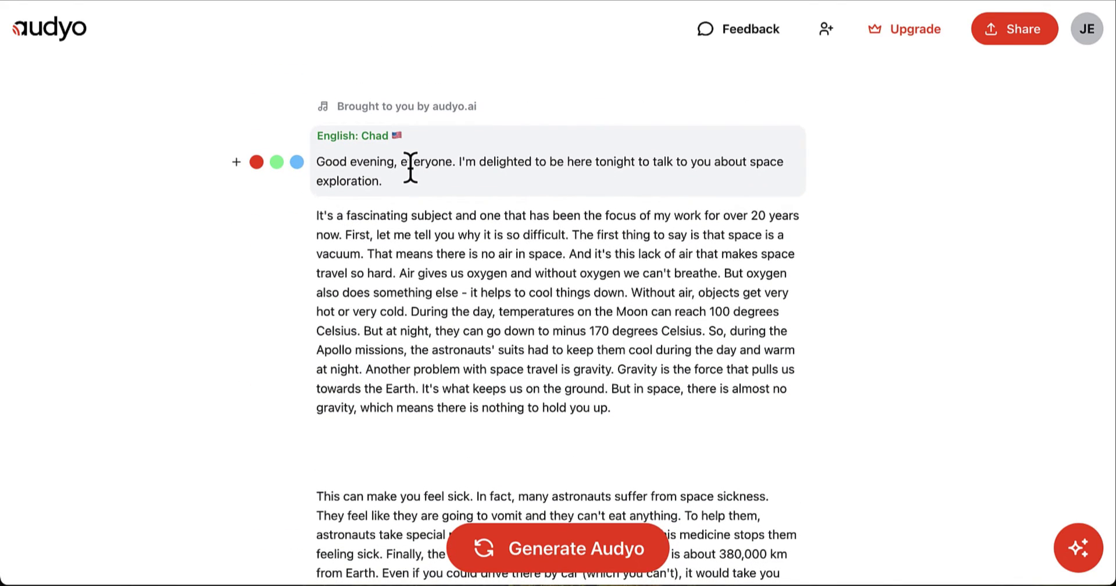
Set the speaker of the opening "Good evening, everyone" block to the multilingual Shimmer voice
left_click(372, 140)
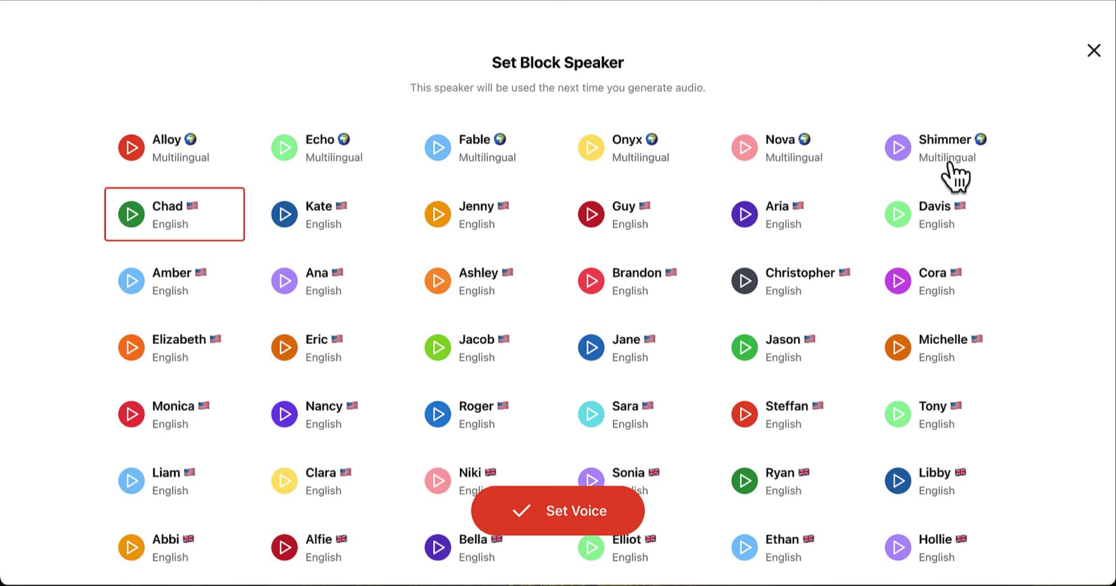
left_click(915, 156)
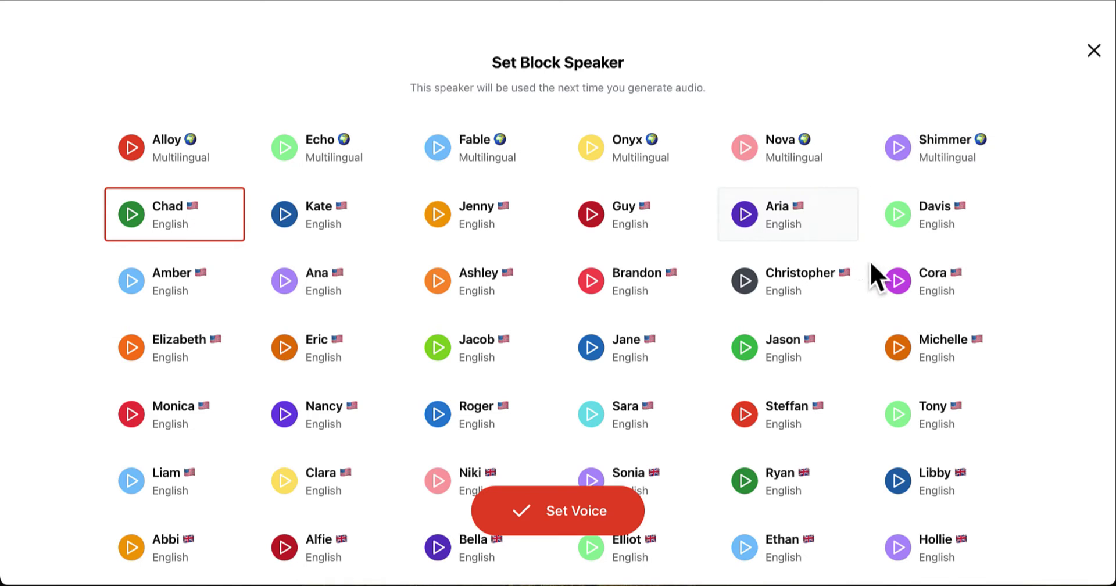
left_click(960, 156)
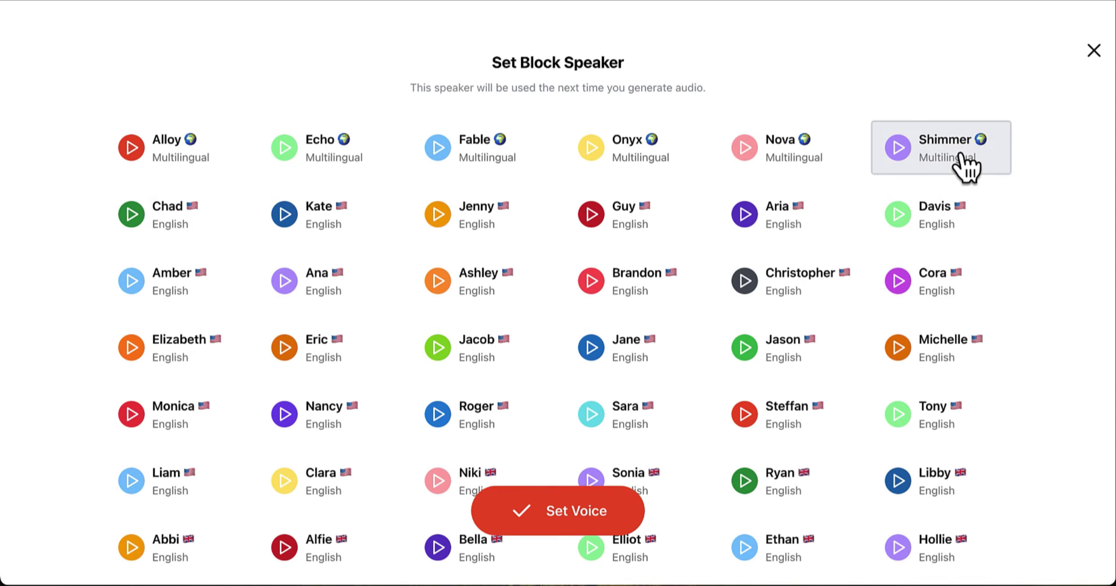
left_click(595, 513)
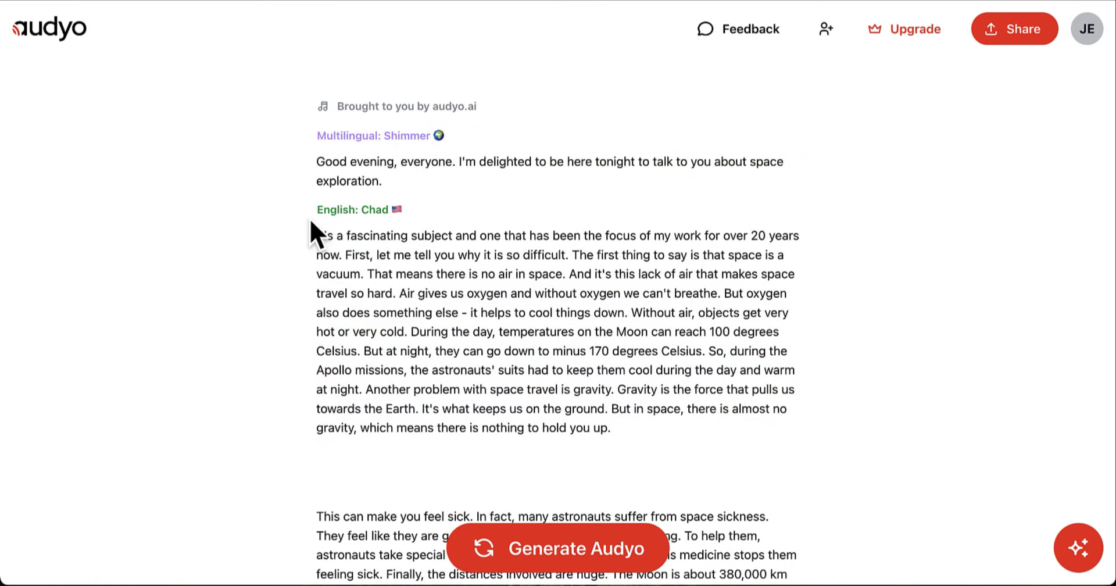
Assign the Shimmer voice to the "It's a fascinating subject" block and remove the empty block beneath it
left_click(298, 236)
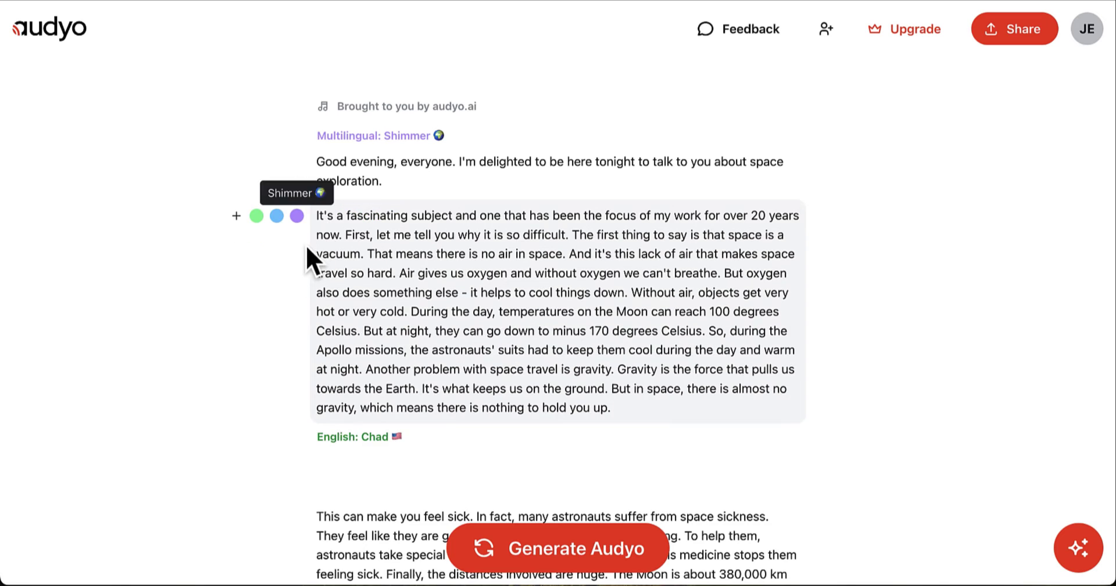
scroll(307, 245, "down", 2)
left_click(359, 327)
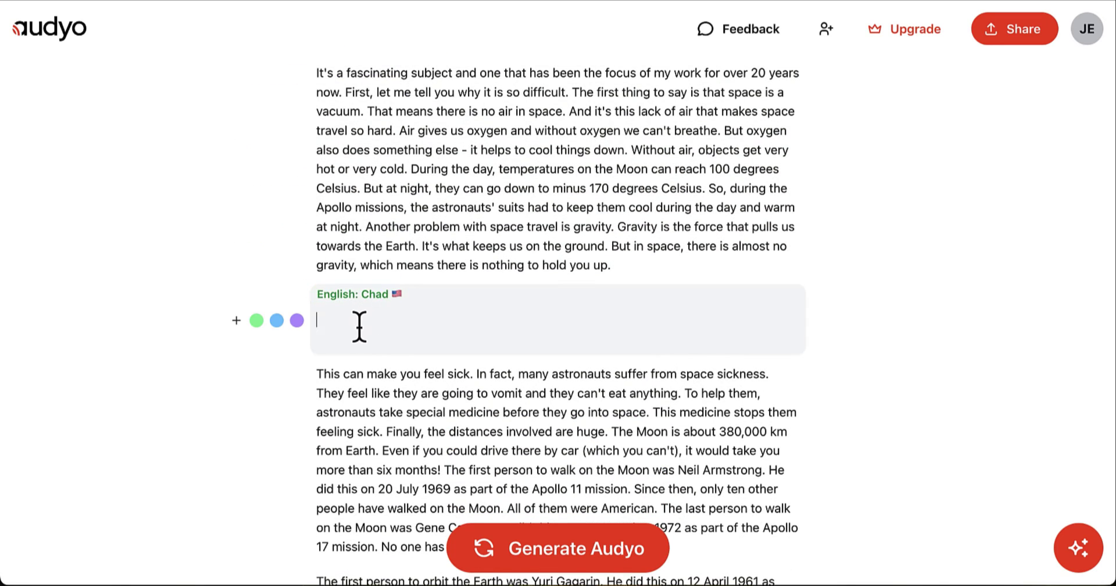
key("BackSpace")
Assign the Shimmer voice to the block beginning "This can make you feel sick"
scroll(241, 288, "down", 2)
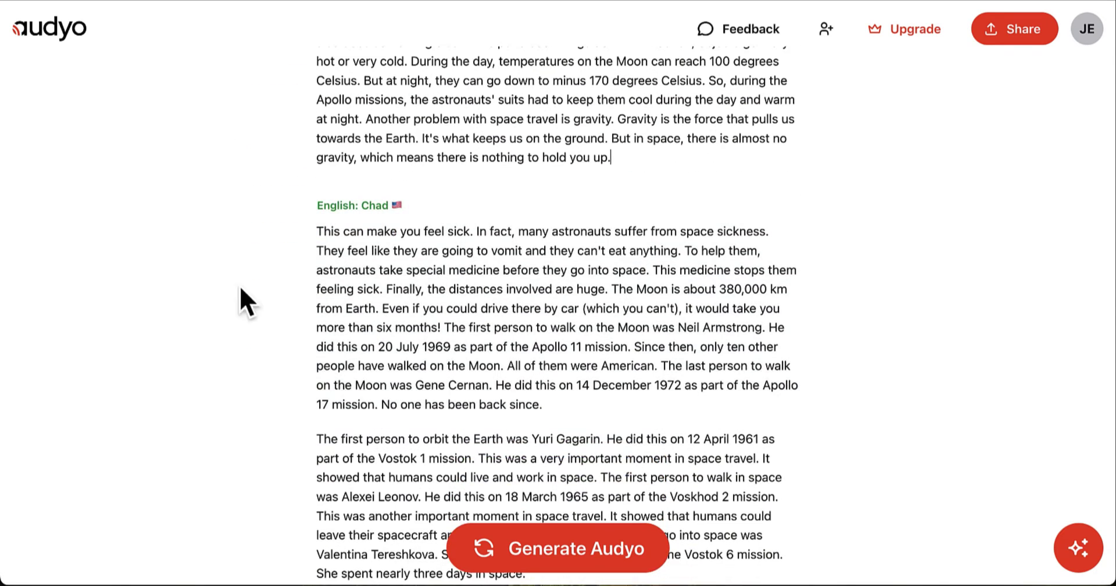
left_click(298, 233)
scroll(314, 241, "down", 5)
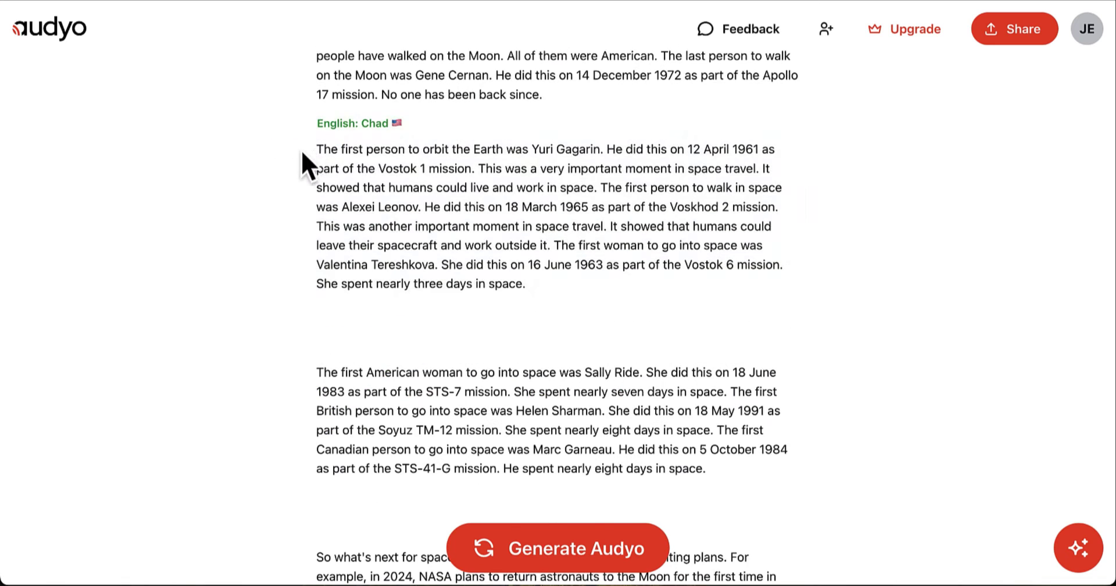
Assign the Shimmer voice to the "The first person to orbit" and "The first American woman" blocks, removing the empty blocks beneath them
left_click(297, 150)
scroll(314, 233, "down", 2)
left_click(319, 242)
key("BackSpace")
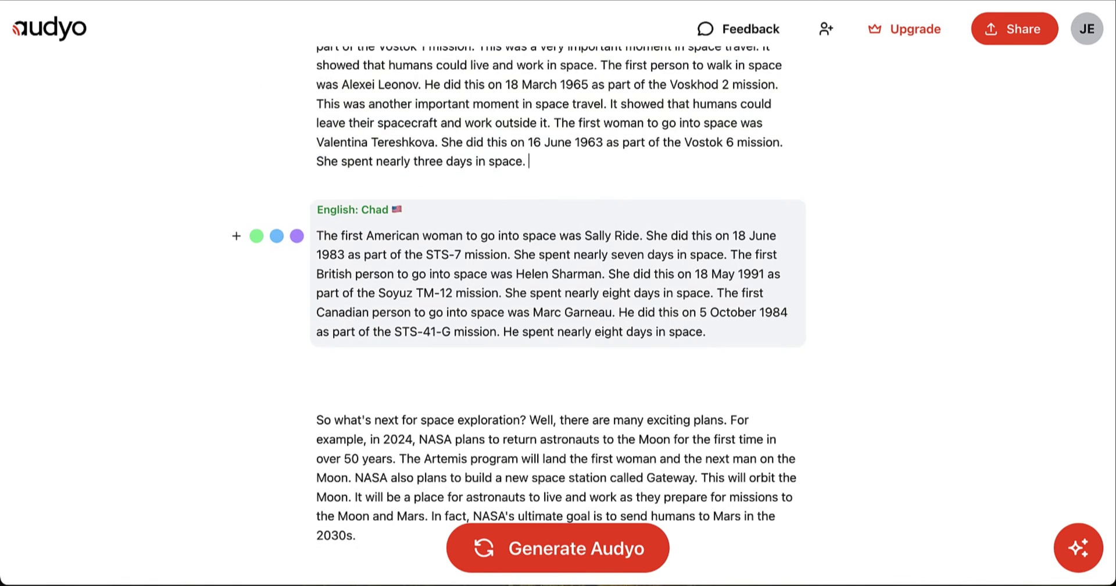
left_click(297, 236)
key("BackSpace")
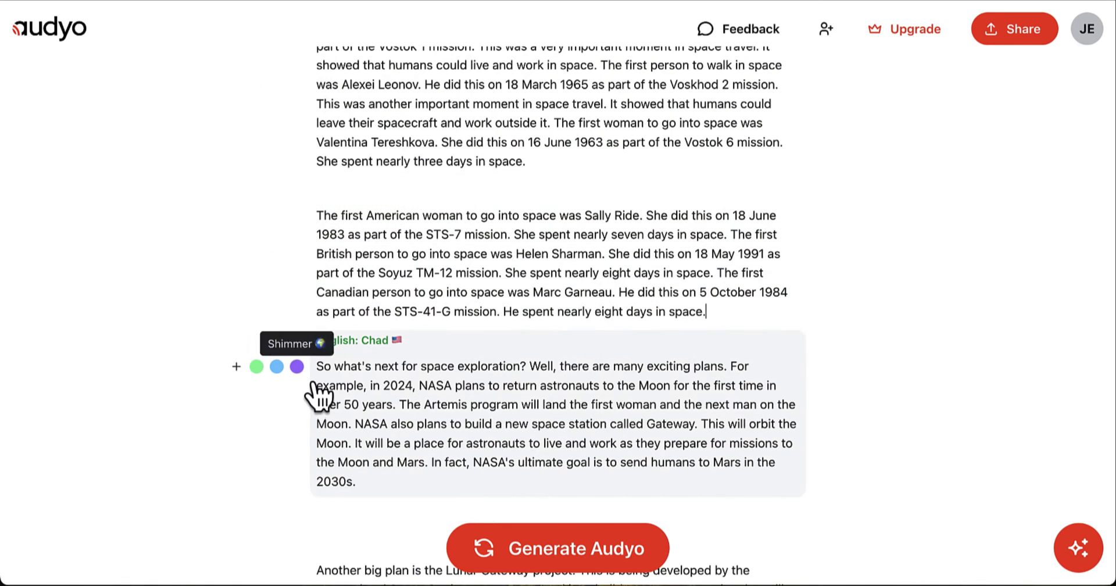
Assign the Shimmer voice to the "So what's next" and "Another big plan" blocks, removing the empty blocks beneath them
left_click(297, 366)
scroll(334, 458, "down", 1)
key("BackSpace")
scroll(334, 459, "down", 2)
left_click(299, 335)
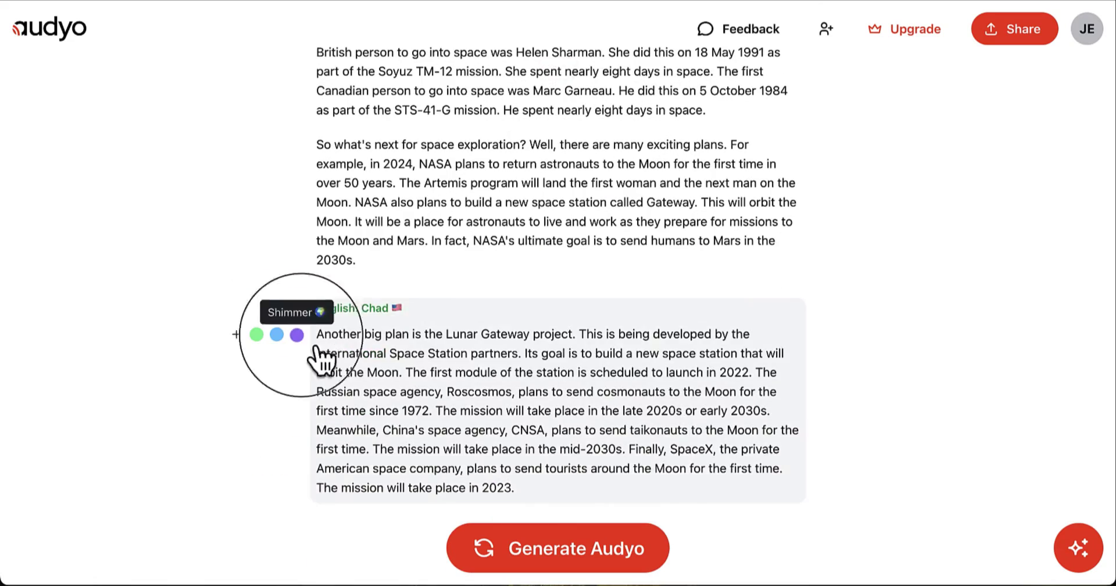
scroll(509, 372, "down", 1)
scroll(510, 373, "down", 1)
key("BackSpace")
Check the end of the lecture script and generate its audio
scroll(578, 305, "up", 3)
scroll(578, 306, "down", 2)
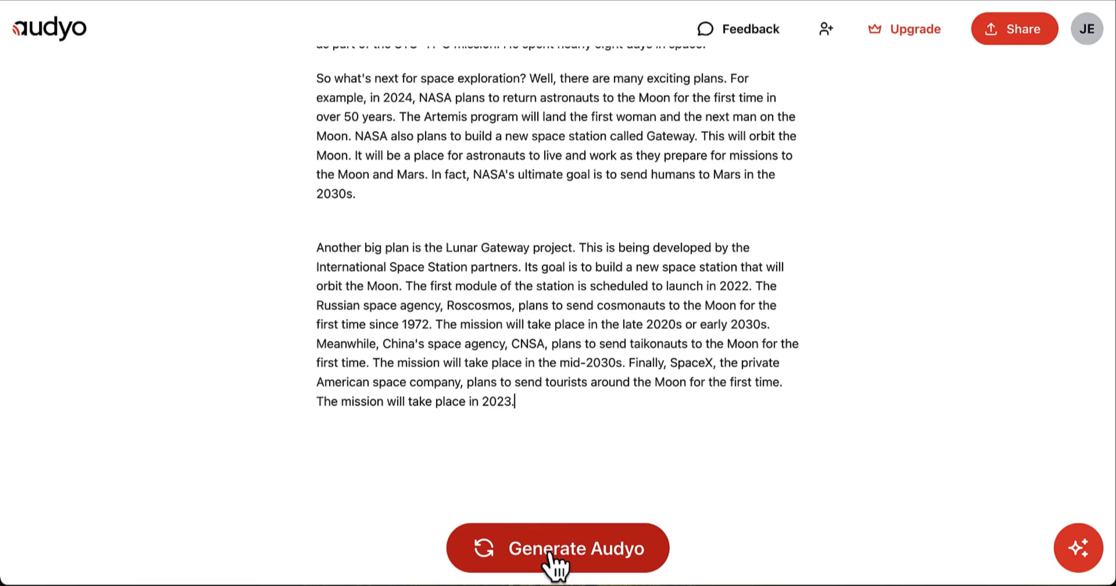
left_click(550, 554)
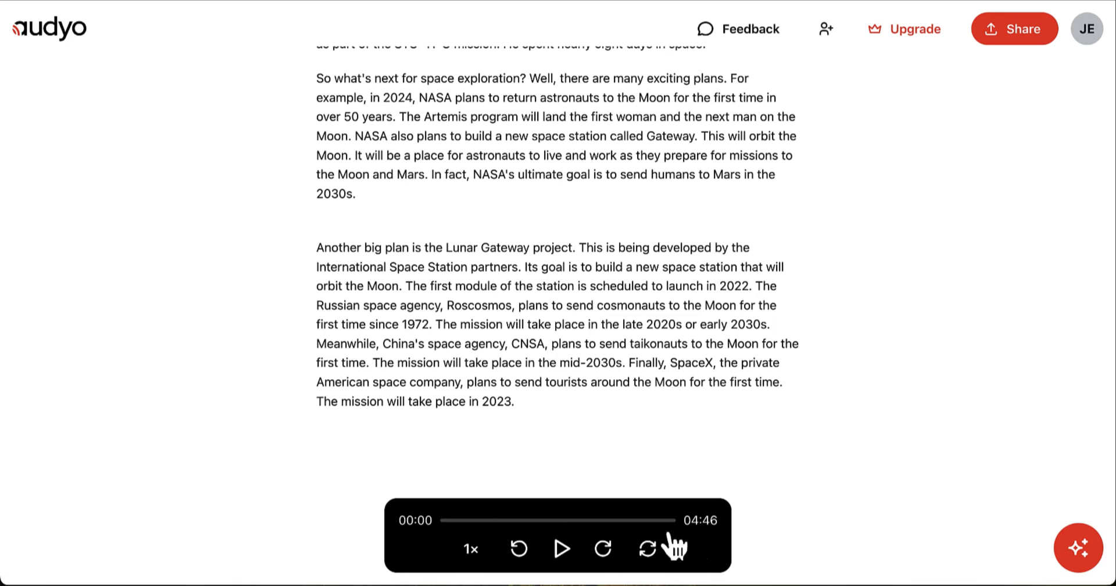
Play the first 15 seconds or so of the generated lecture audio, pause it, and look through the script blocks
left_click(565, 557)
scroll(793, 377, "up", 1)
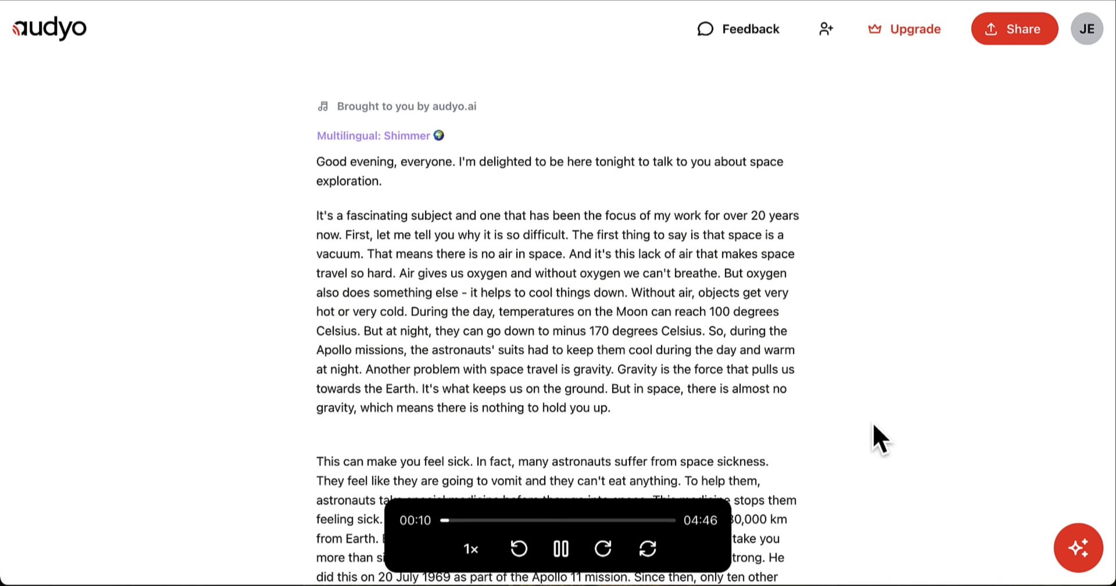
scroll(873, 423, "down", 6)
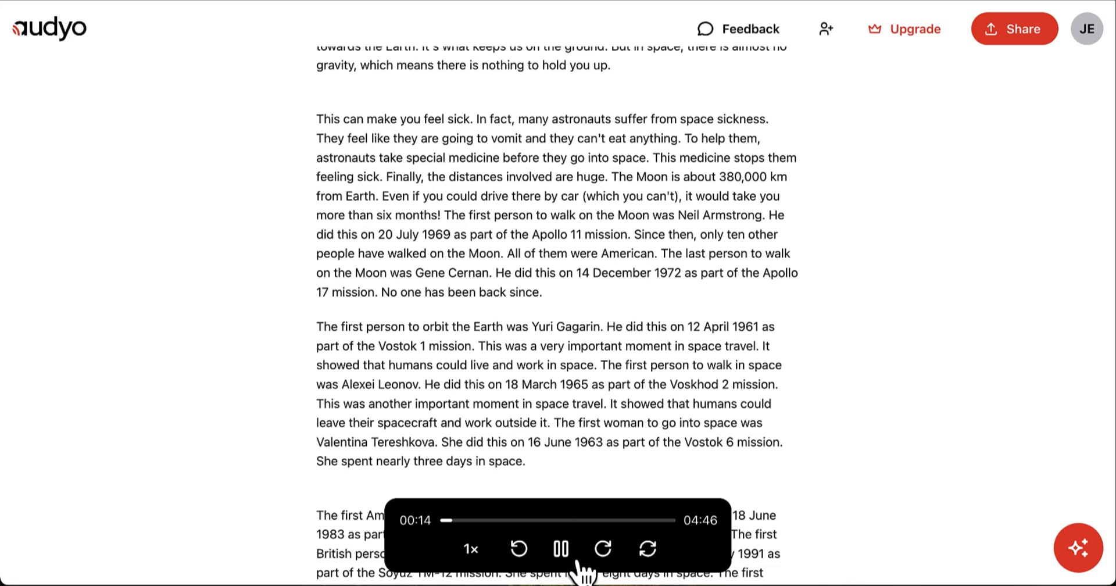
left_click(577, 560)
scroll(879, 229, "up", 6)
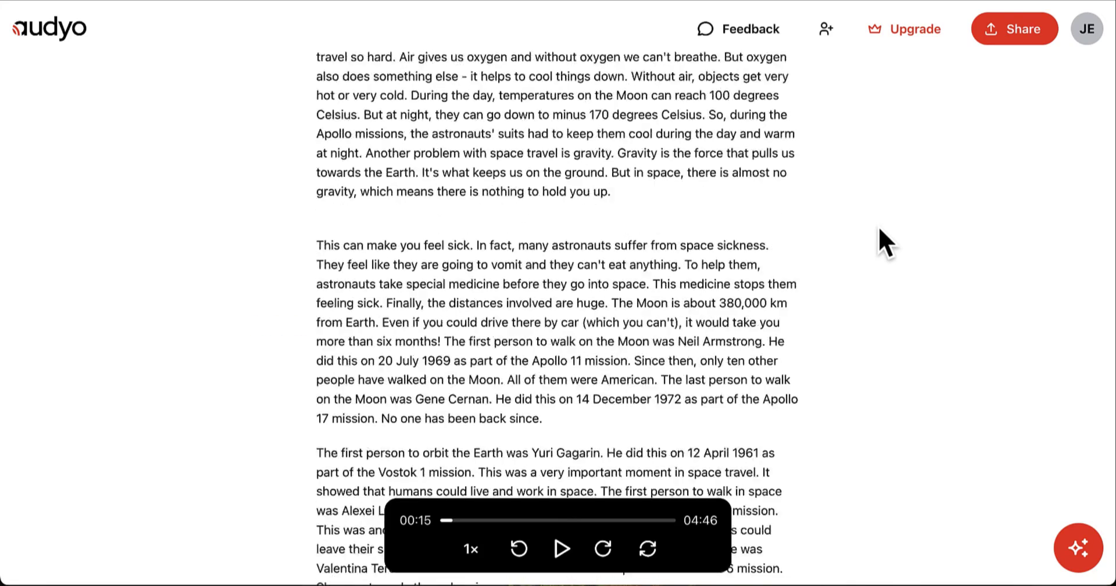
scroll(879, 230, "down", 16)
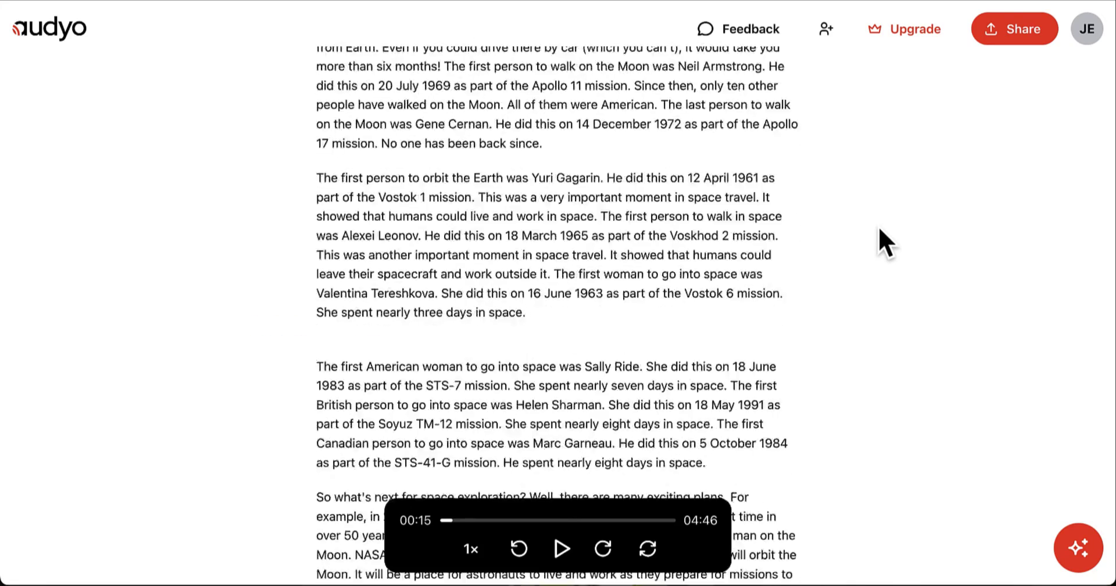
scroll(878, 229, "up", 4)
scroll(879, 229, "up", 3)
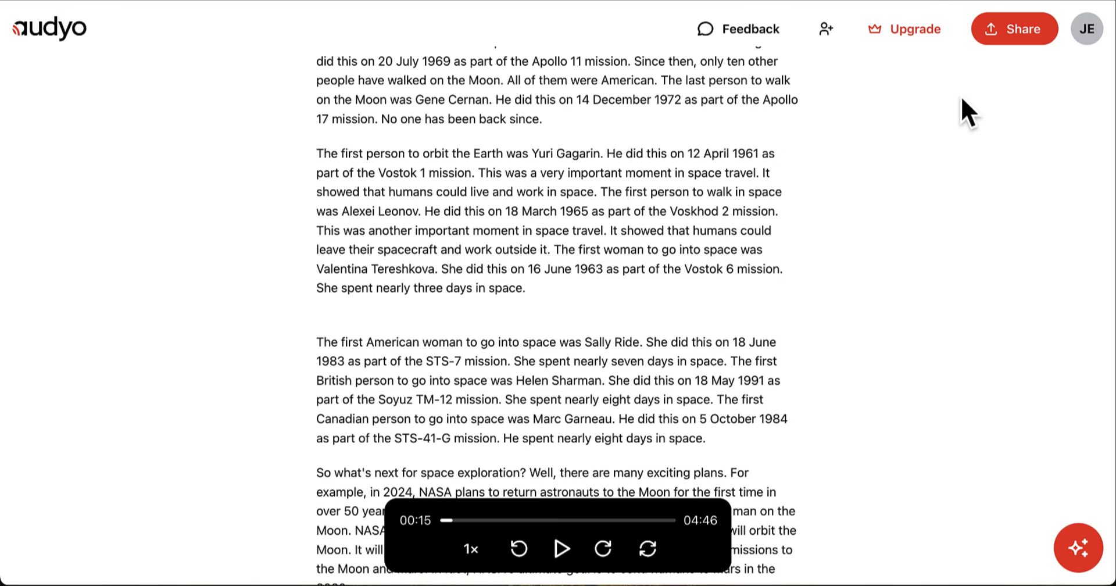
Open the project's sharing options and save its title as "Space Exploration Lecture"
left_click(1027, 26)
left_click(613, 149)
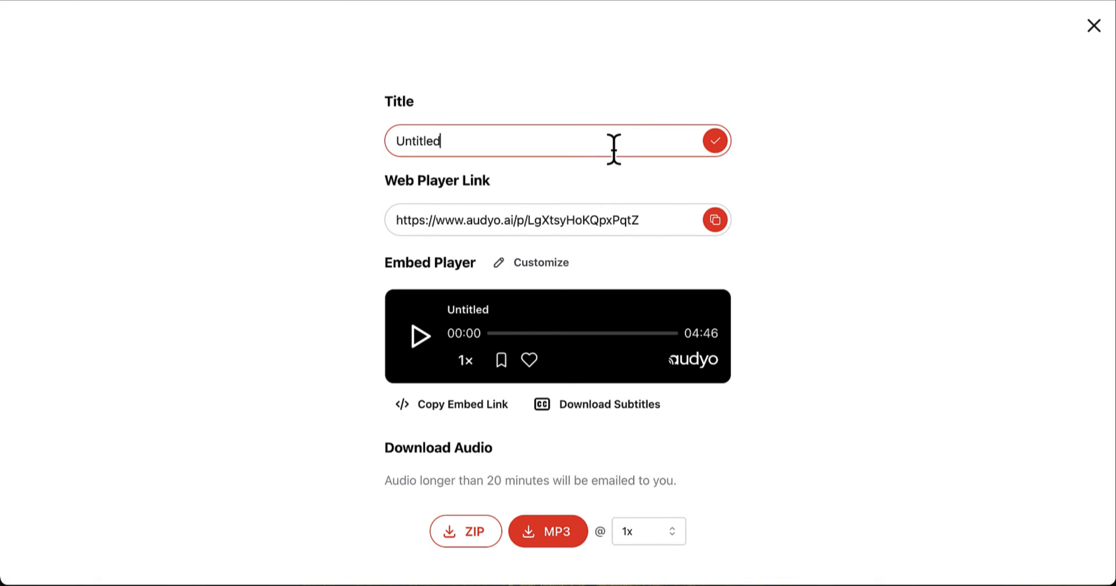
double_click(613, 149)
type("Spac")
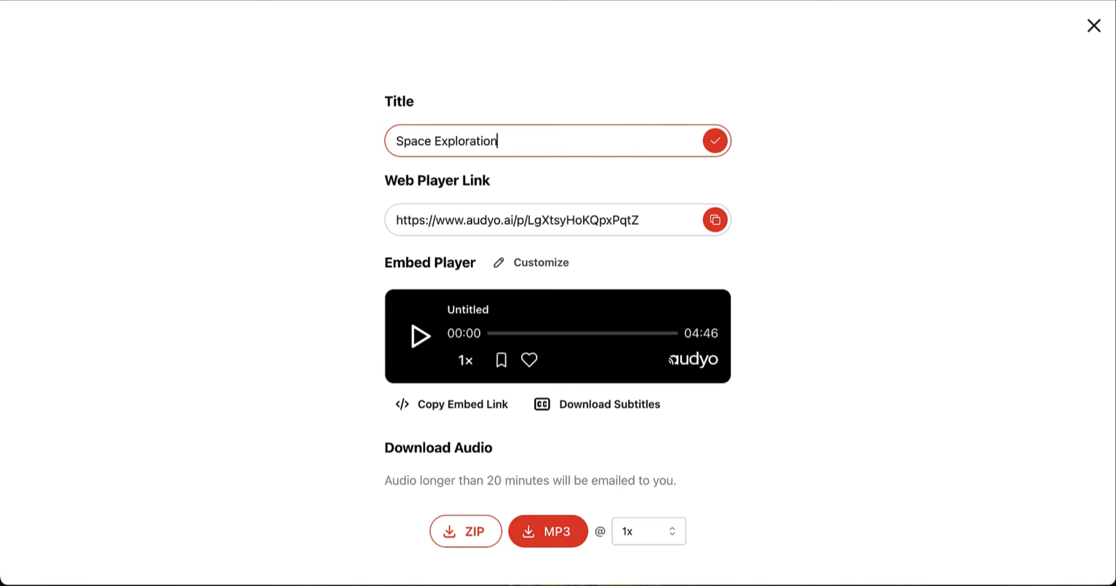
type("e Exploration Lecture")
left_click(717, 145)
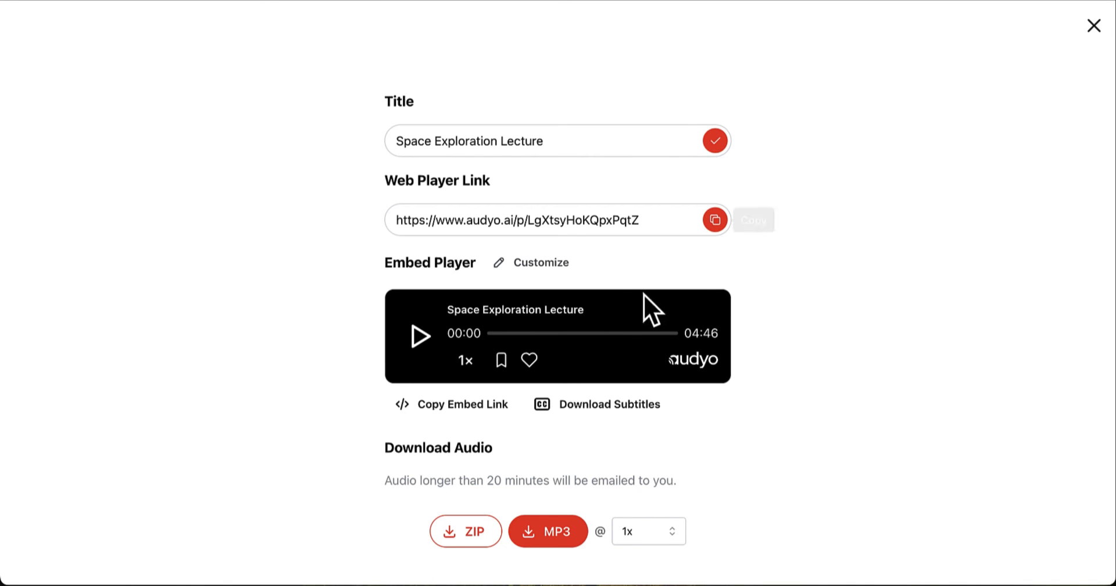
Review the sharing options and download the lecture audio as an MP3 at 1x speed
scroll(619, 307, "down", 1)
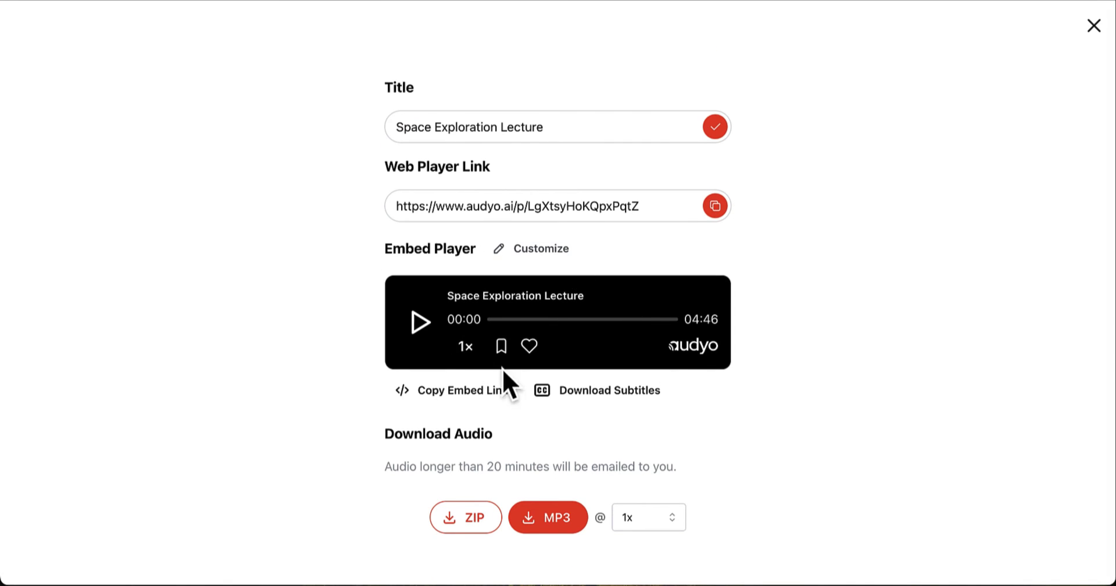
scroll(800, 388, "up", 1)
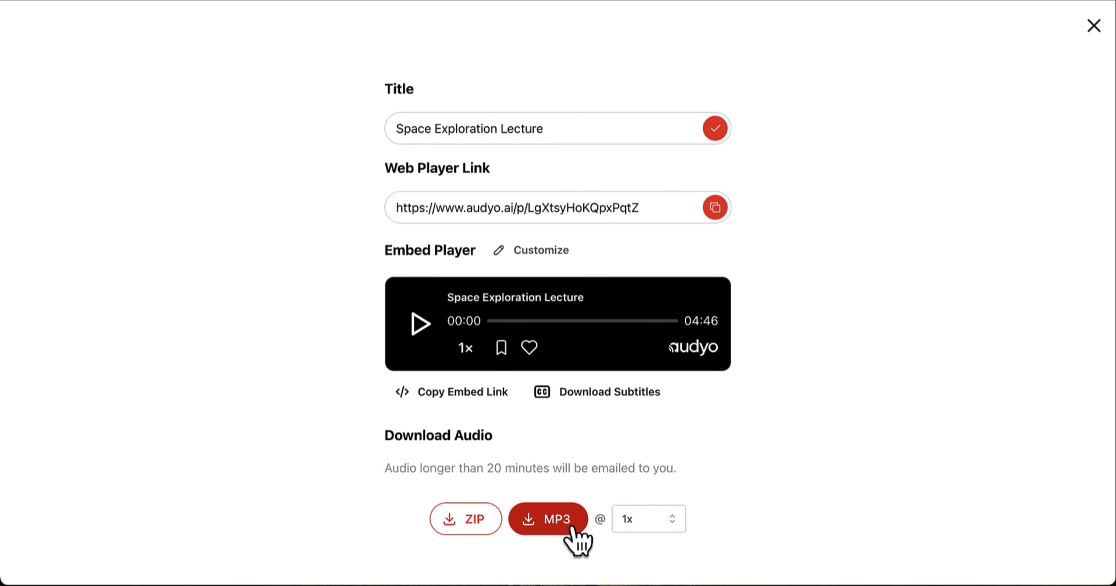
left_click(548, 519)
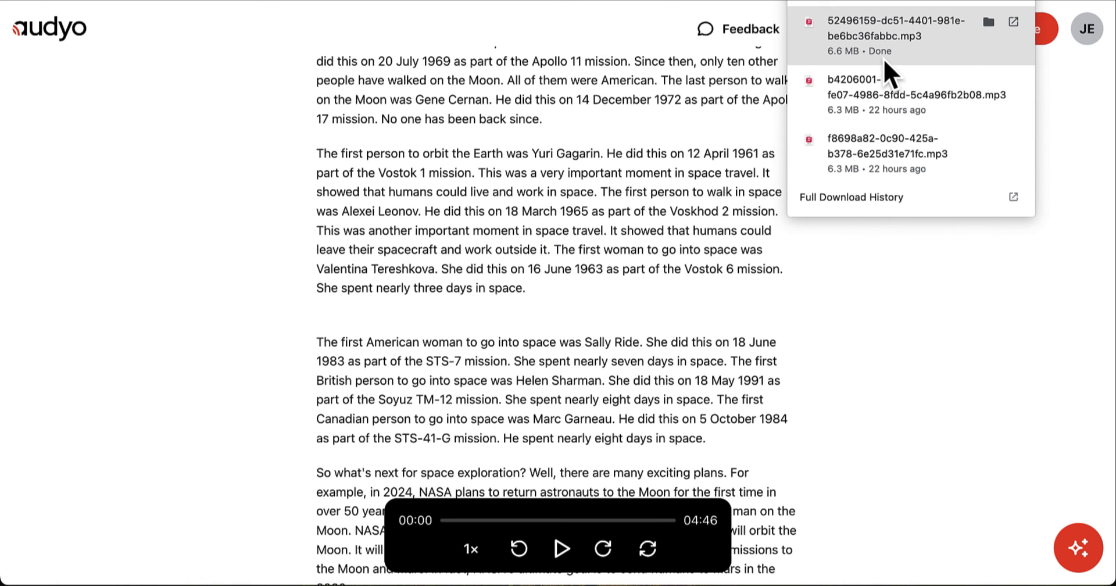
Switch back to the Space Exploration project in Twee and examine its reading text, vocabulary list, example sentences and ABCD questions
left_click(906, 312)
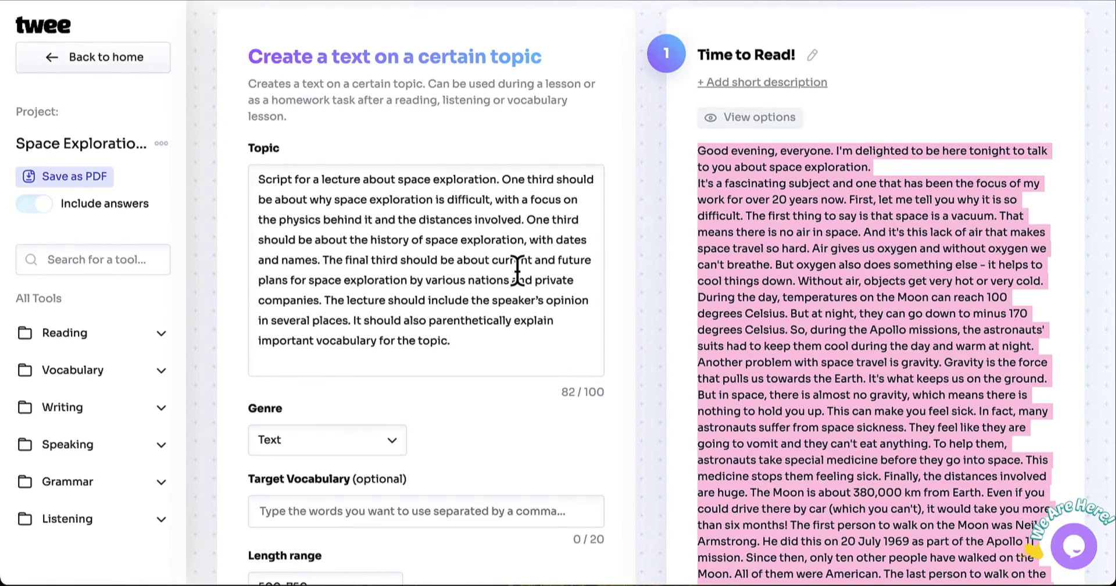
scroll(517, 270, "down", 20)
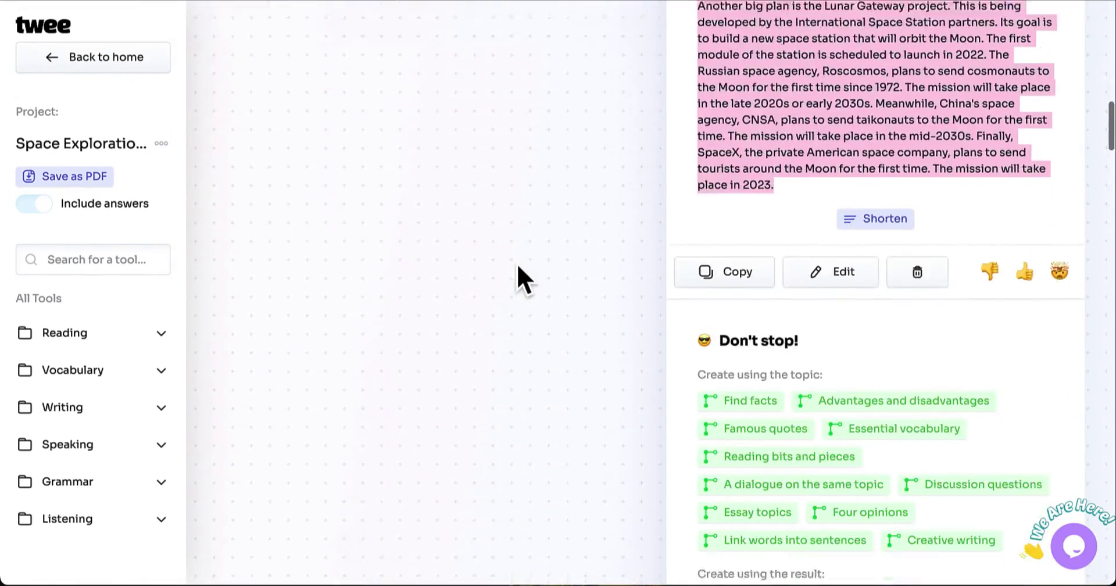
scroll(518, 263, "down", 9)
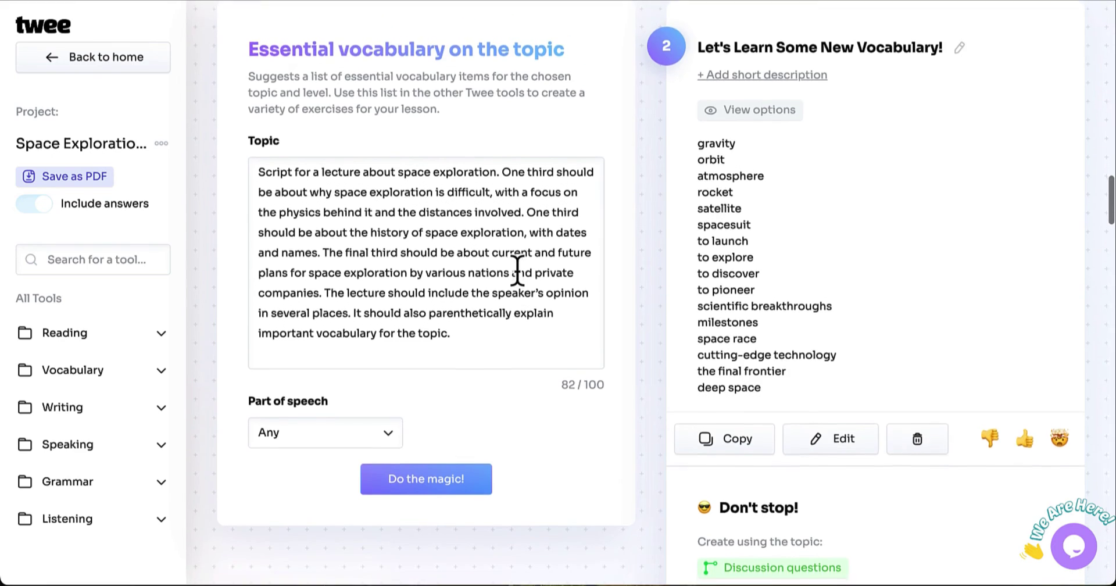
scroll(517, 264, "down", 15)
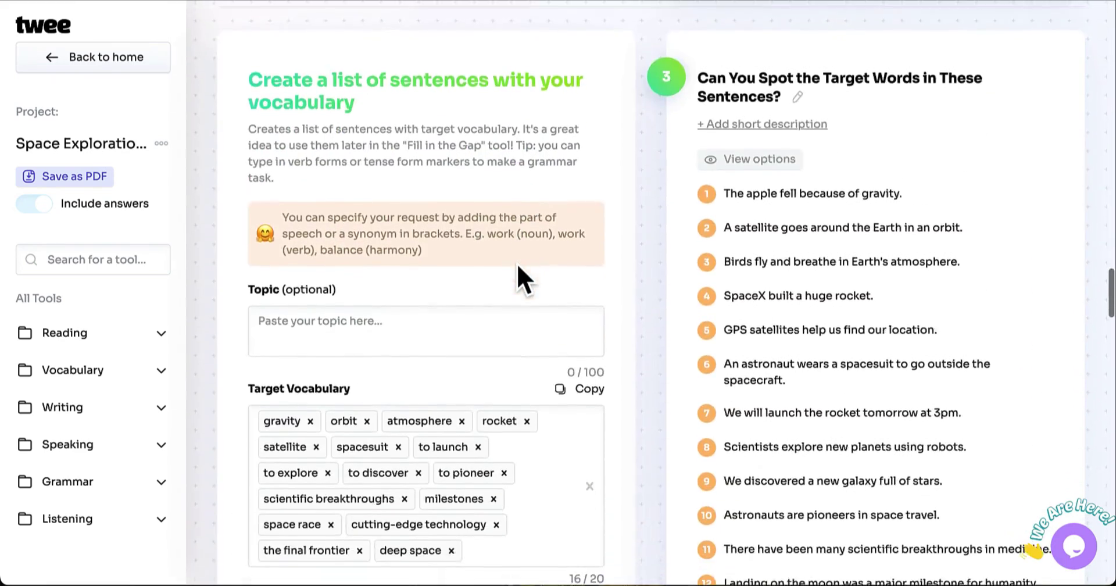
scroll(517, 263, "down", 16)
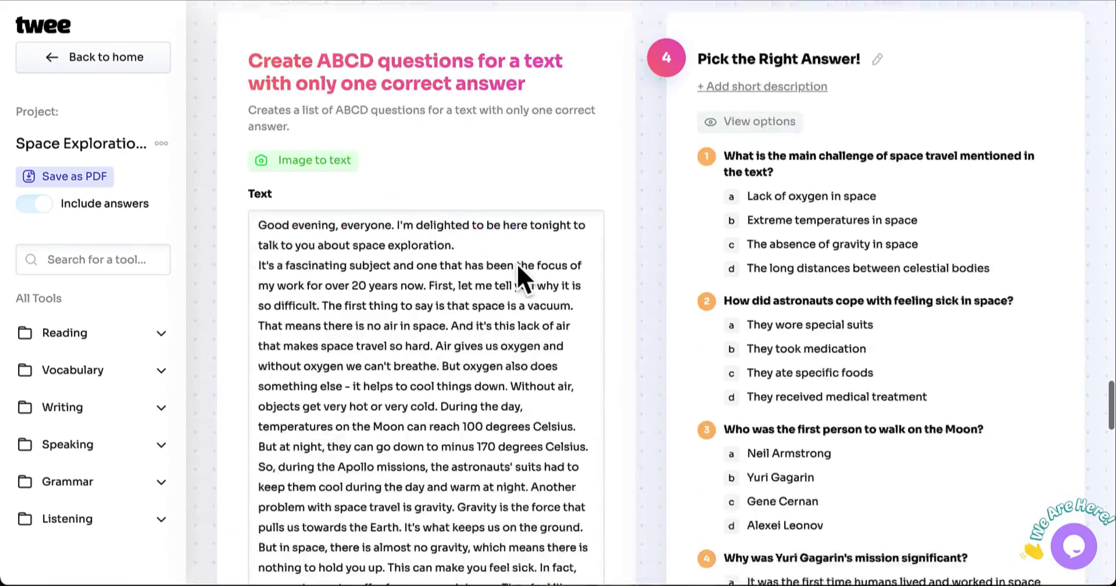
scroll(518, 270, "up", 1)
scroll(517, 270, "down", 20)
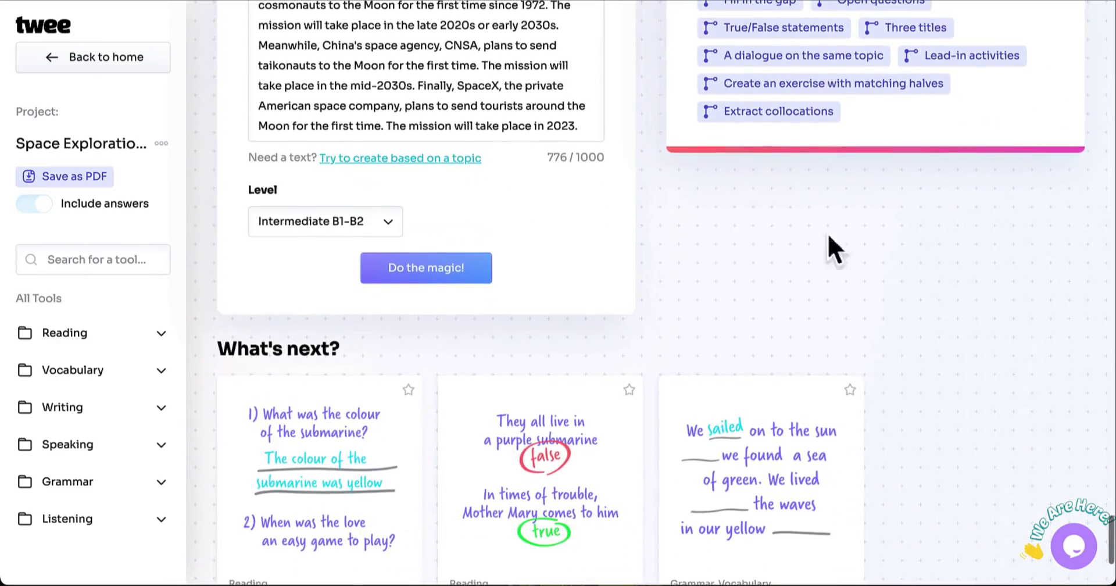
scroll(872, 246, "up", 7)
scroll(870, 232, "up", 15)
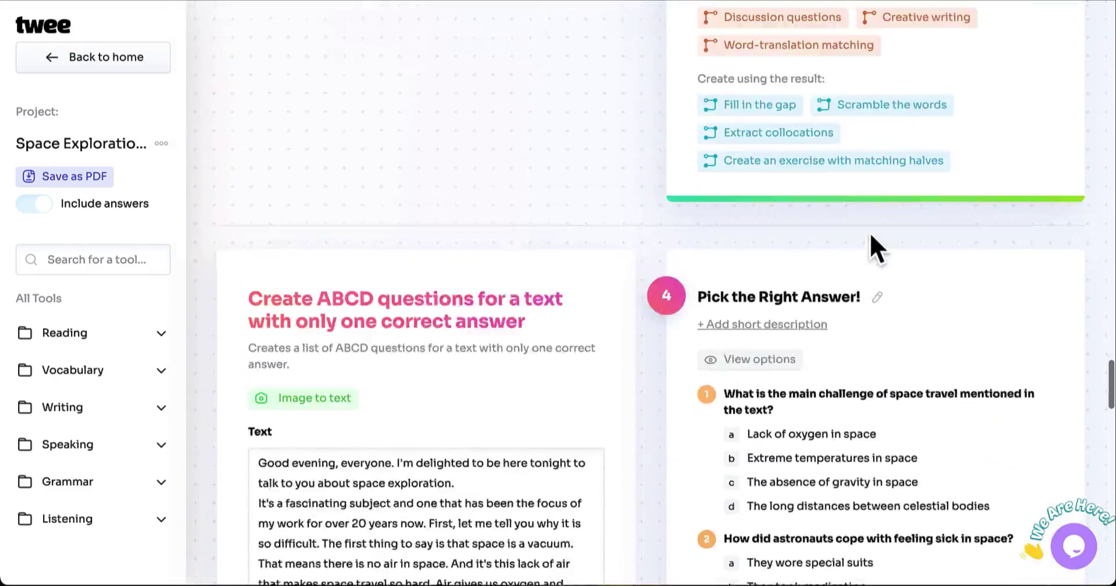